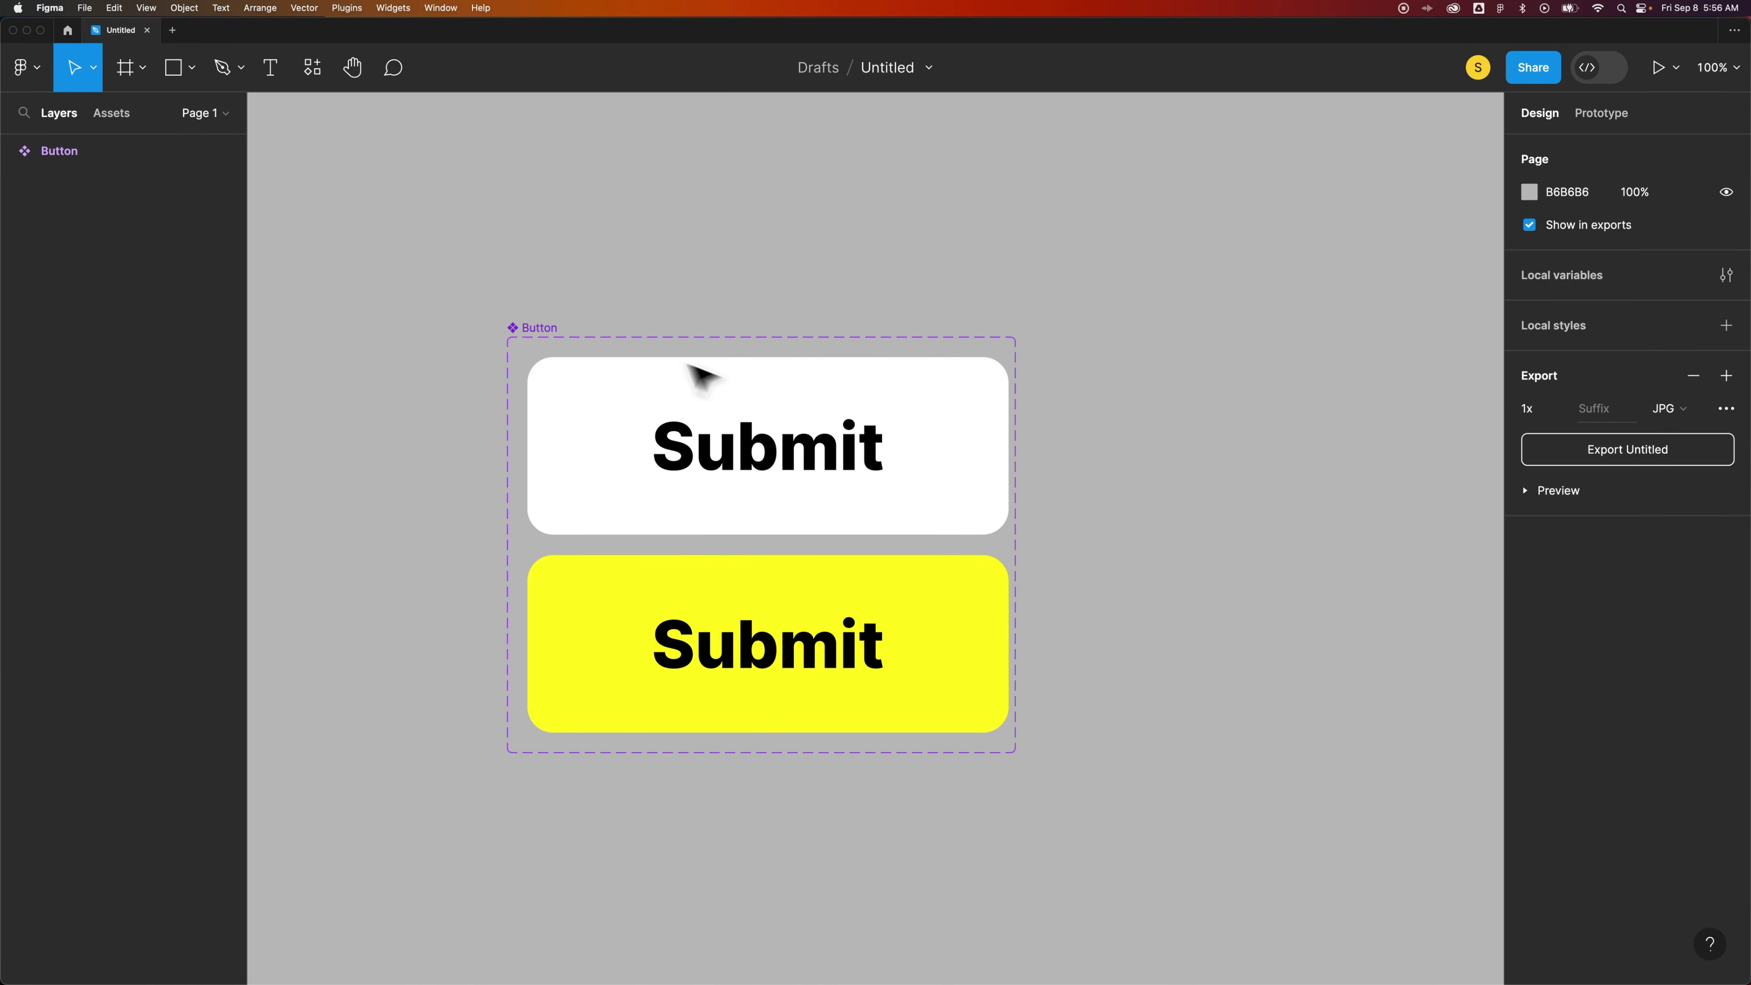
Move the Button component set, with its white and yellow Submit variants, up and to the left
click(538, 334)
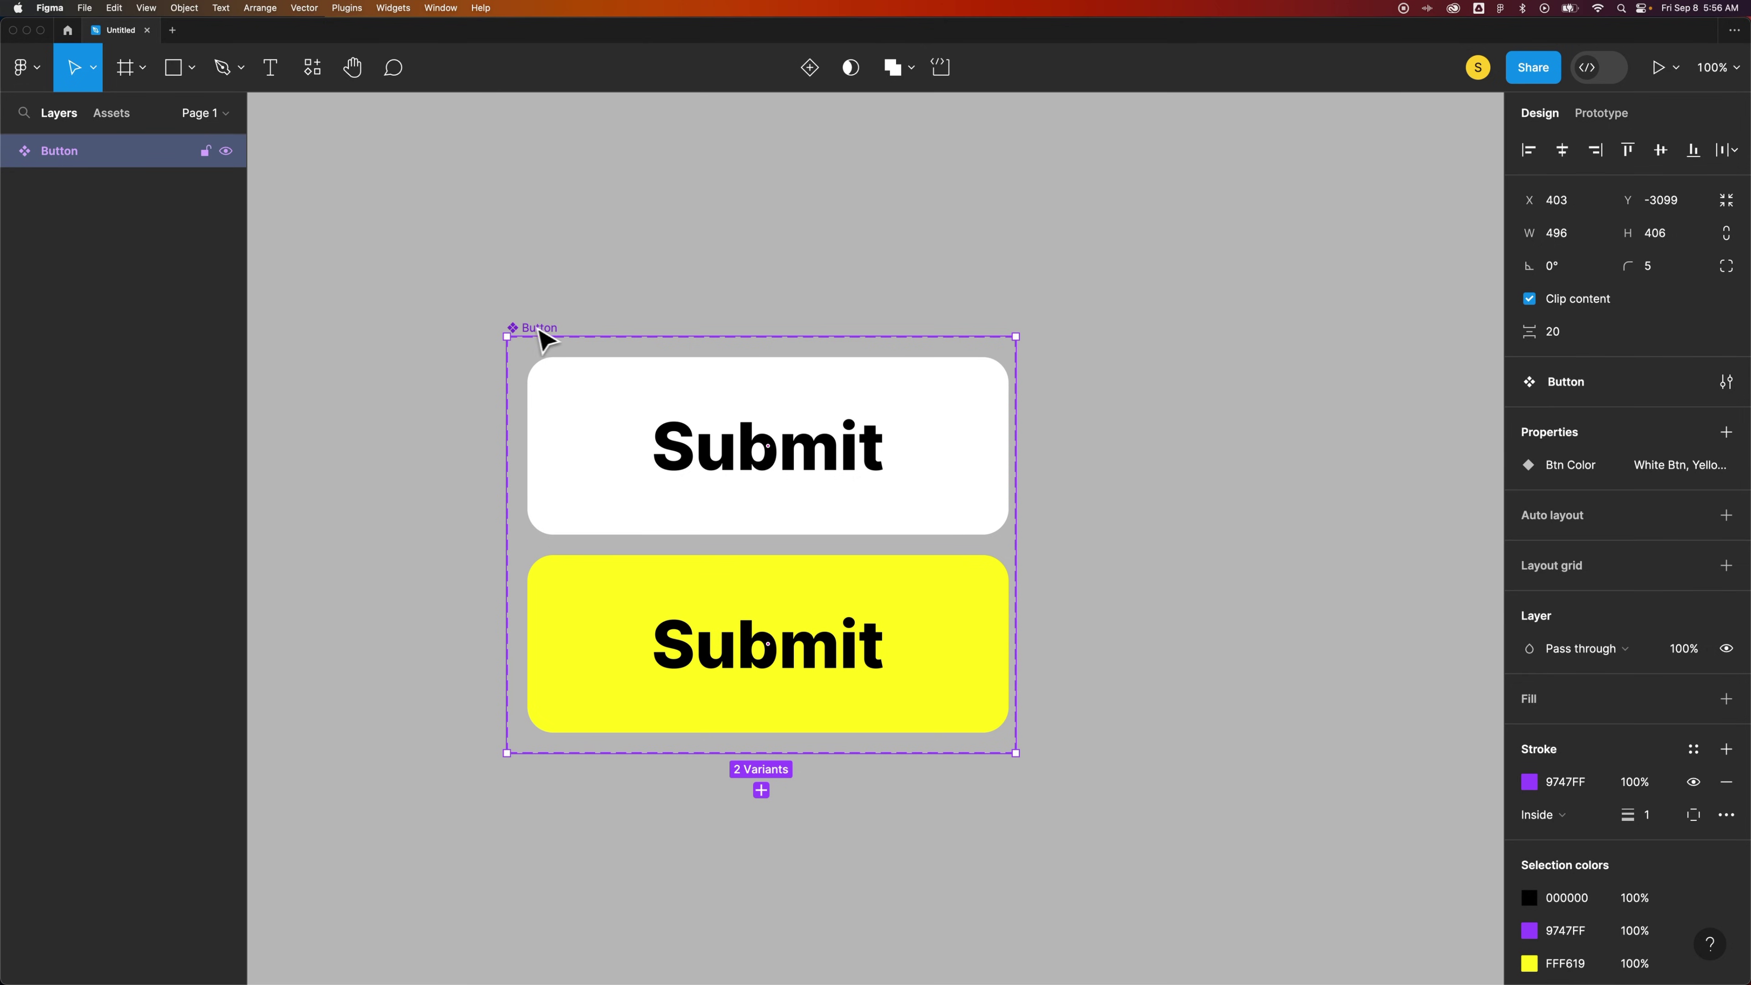
drag(545, 338, 461, 274)
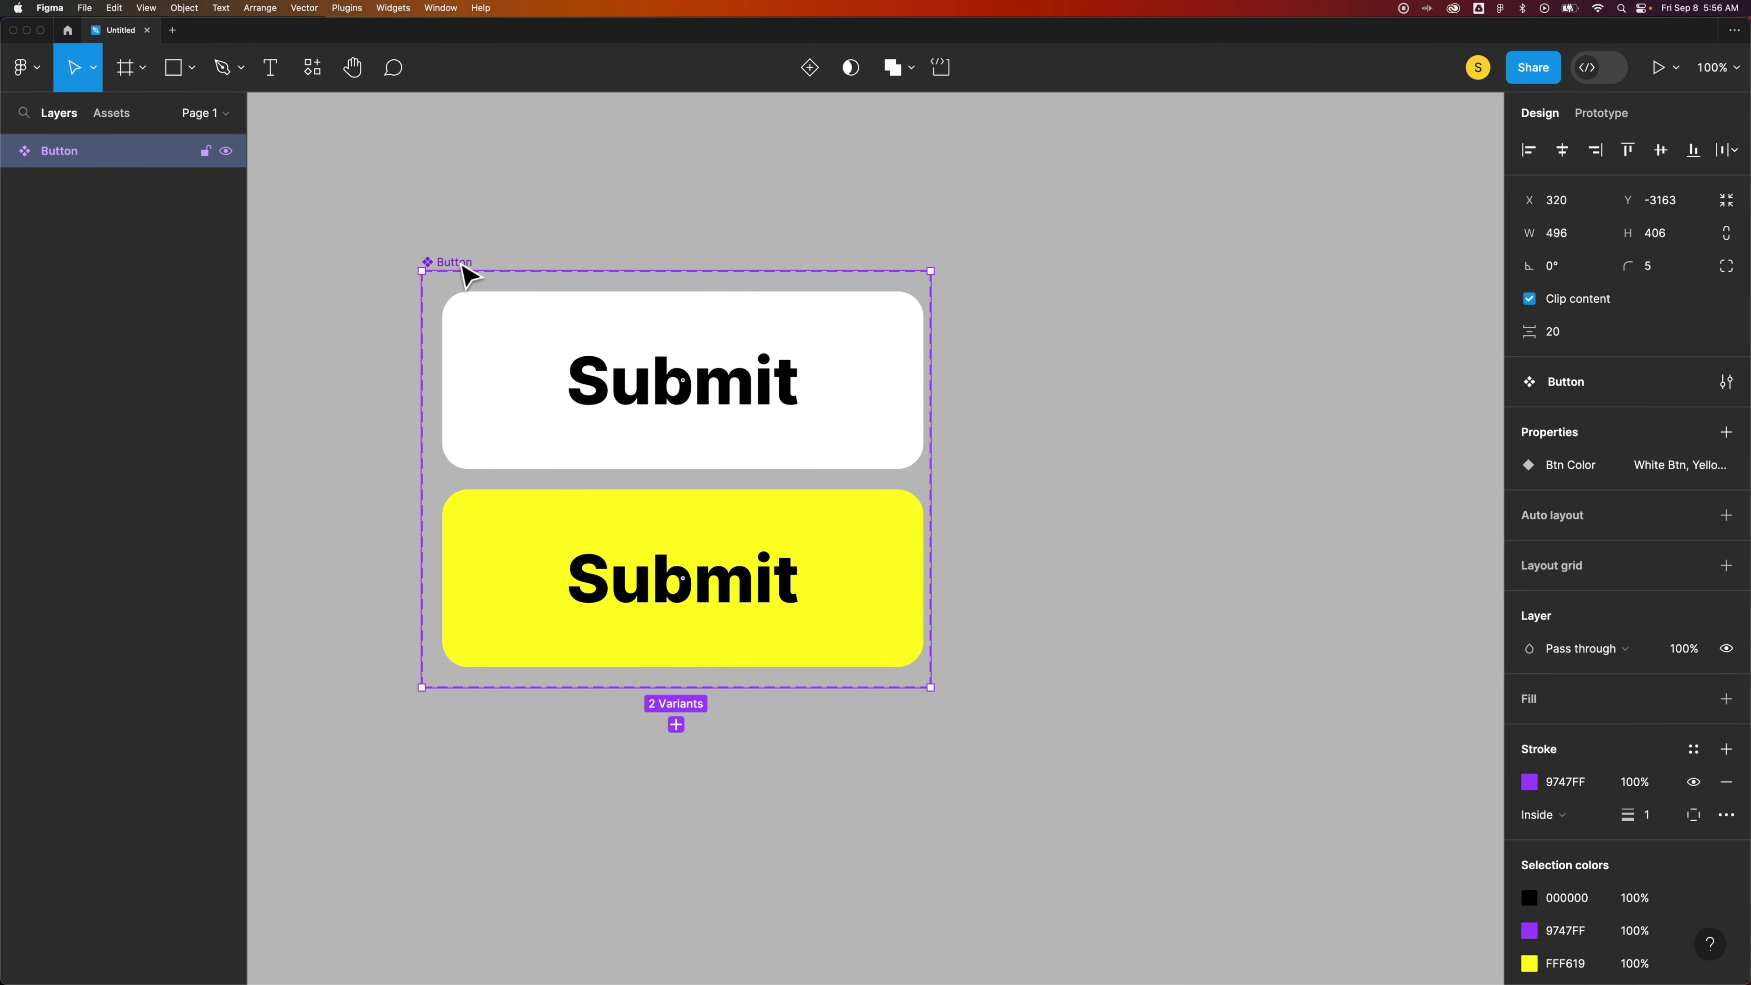
drag(462, 265, 418, 262)
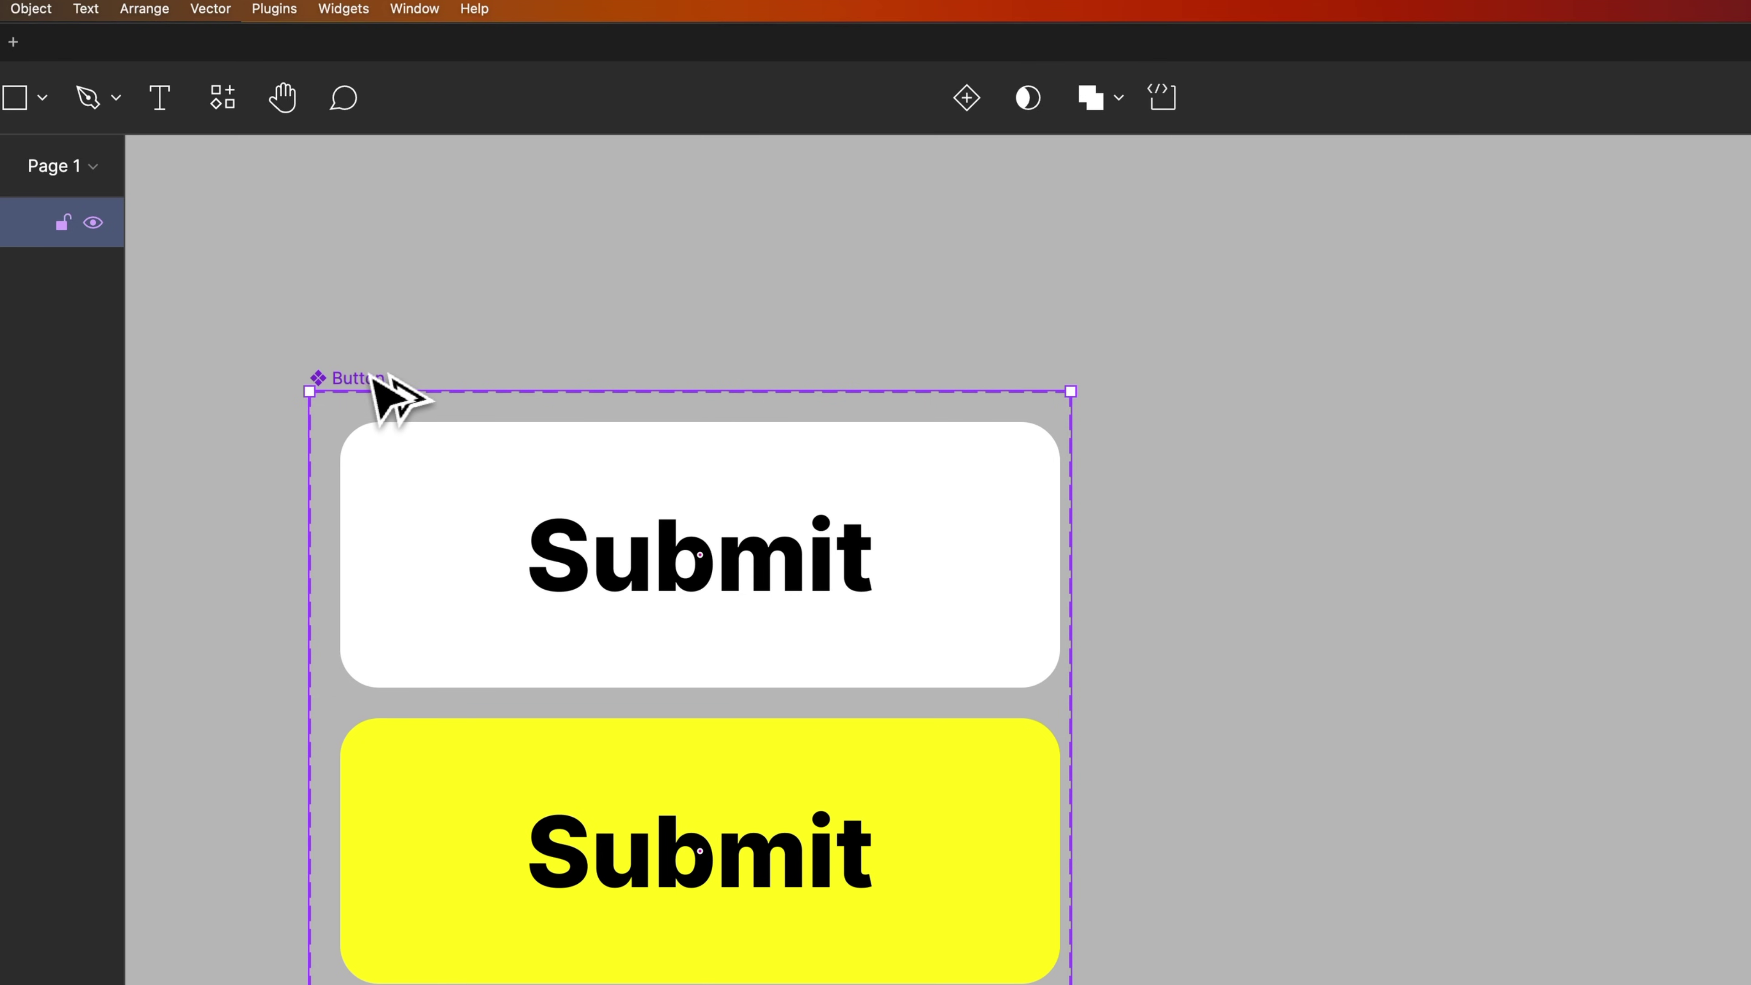
Duplicate the Button component set to the right and rename the copy 'Yes Button'
drag(368, 377, 1245, 379)
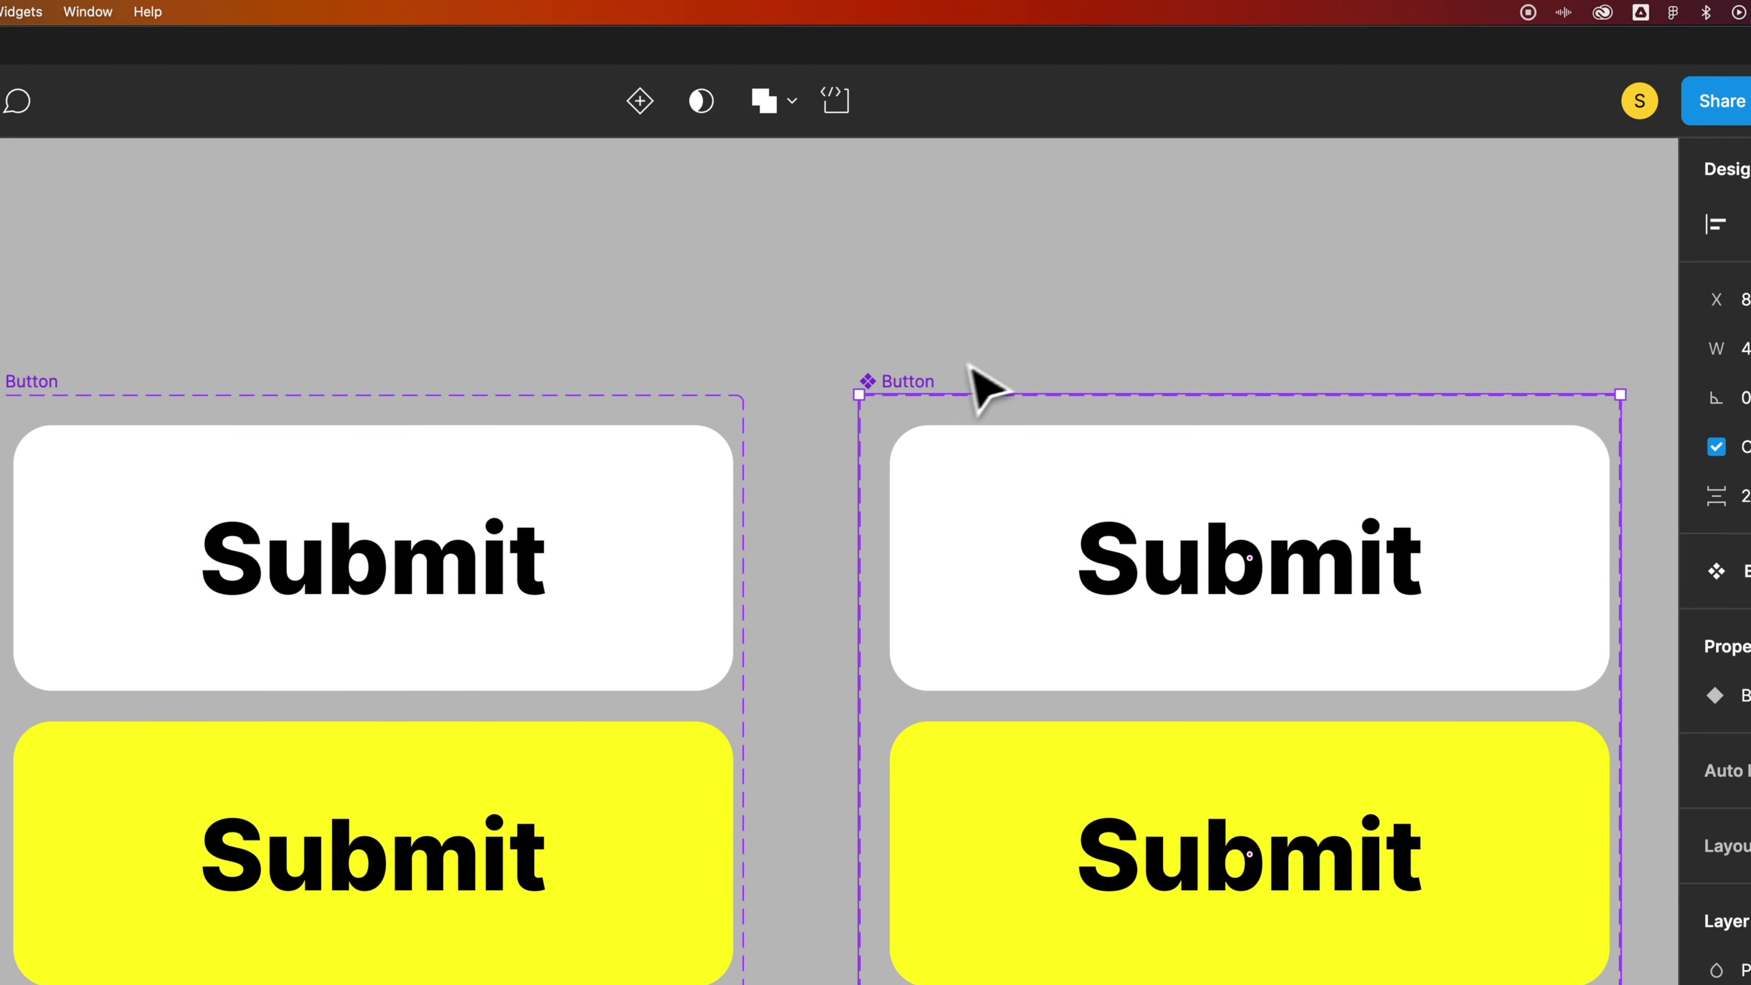
click(972, 373)
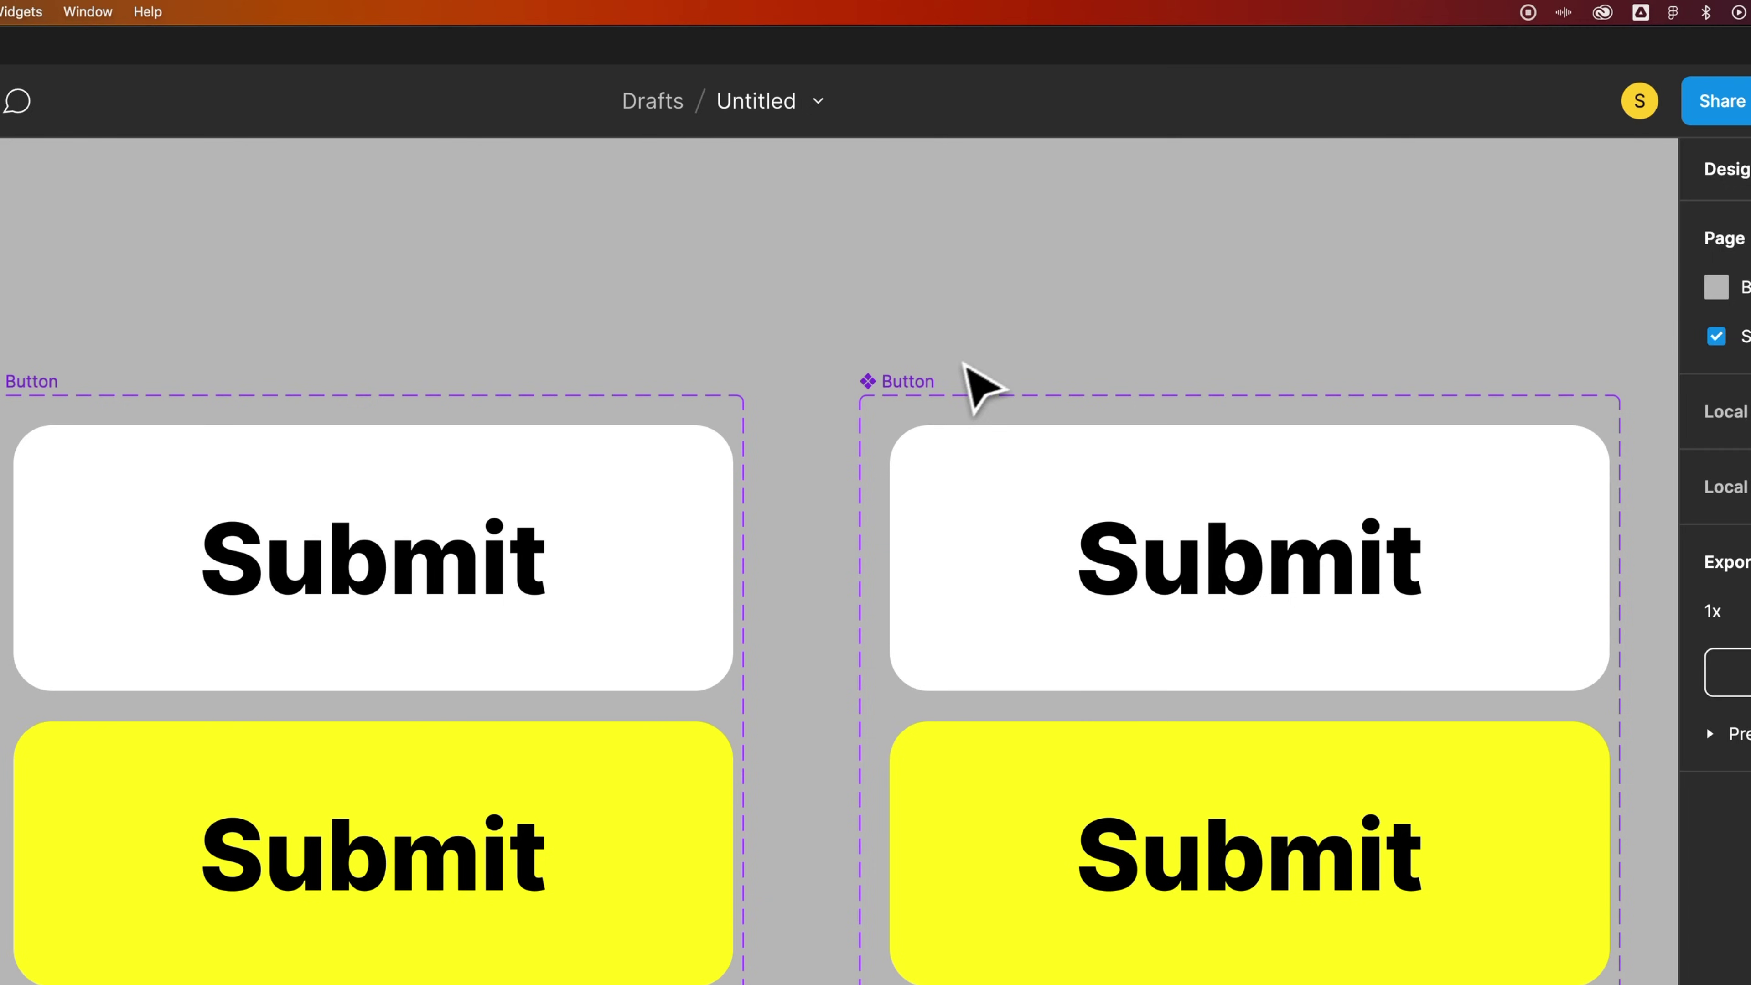
double_click(910, 381)
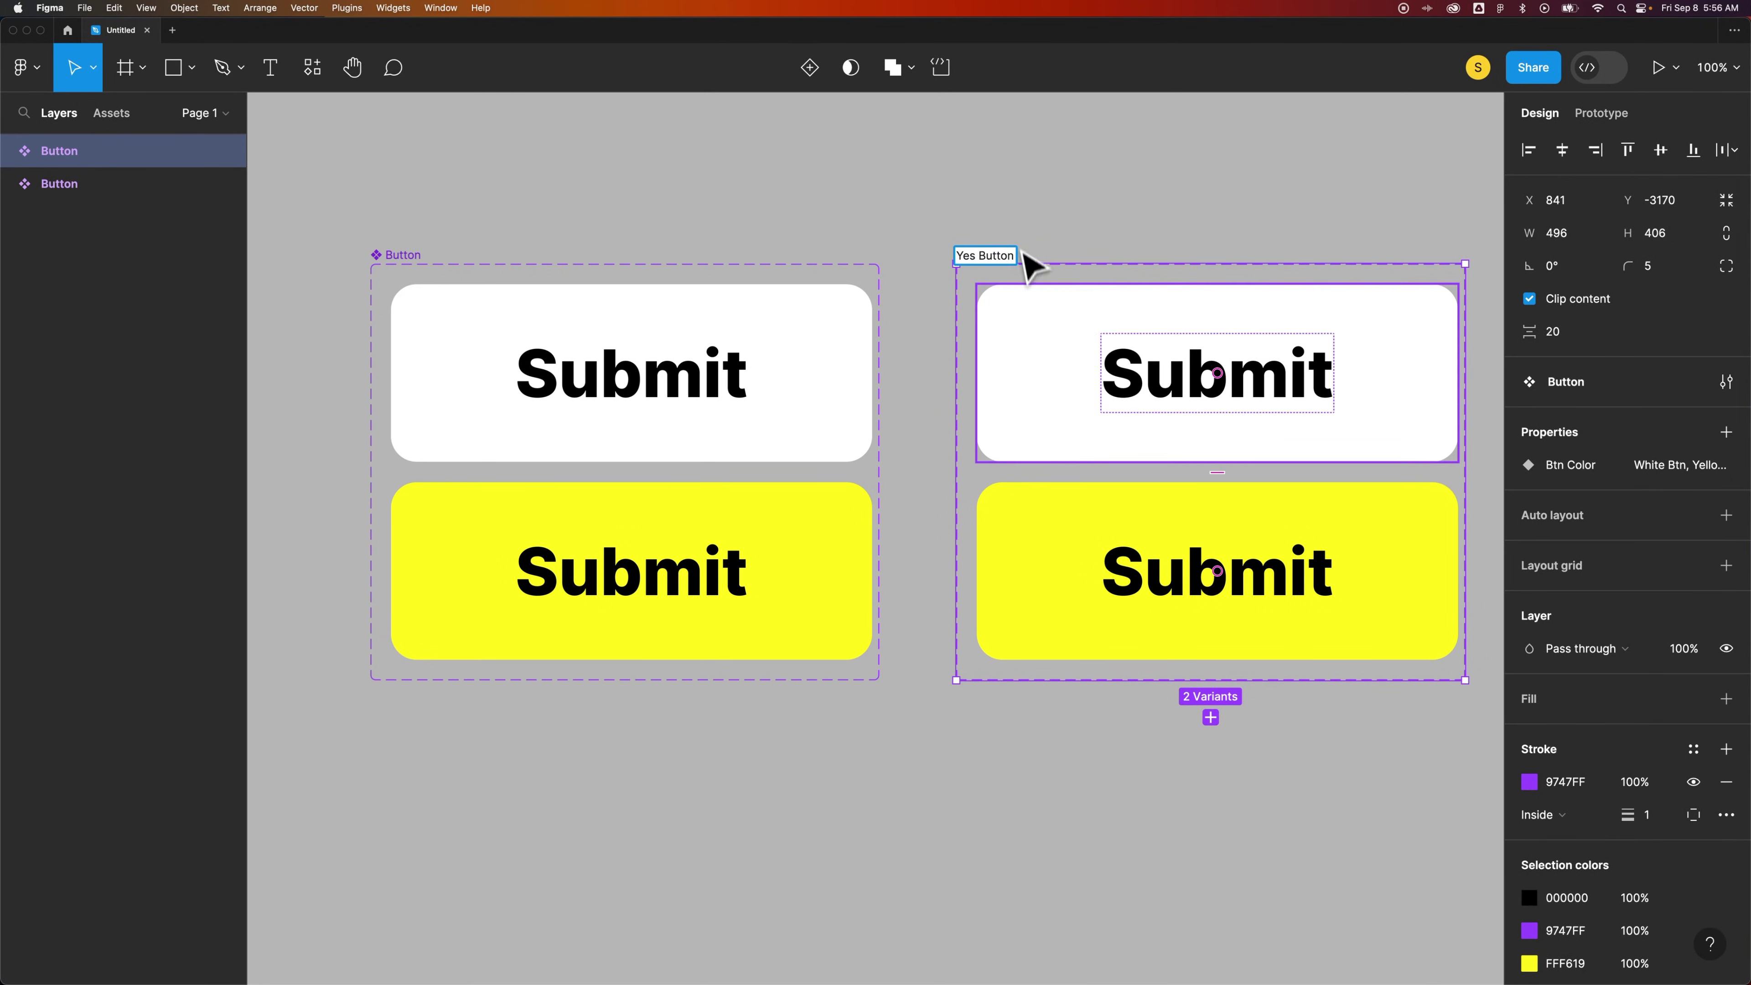
click(1200, 379)
Change the white and yellow variants' Submit text to 'Yes' and nudge the set right
click(1270, 397)
double_click(1270, 397)
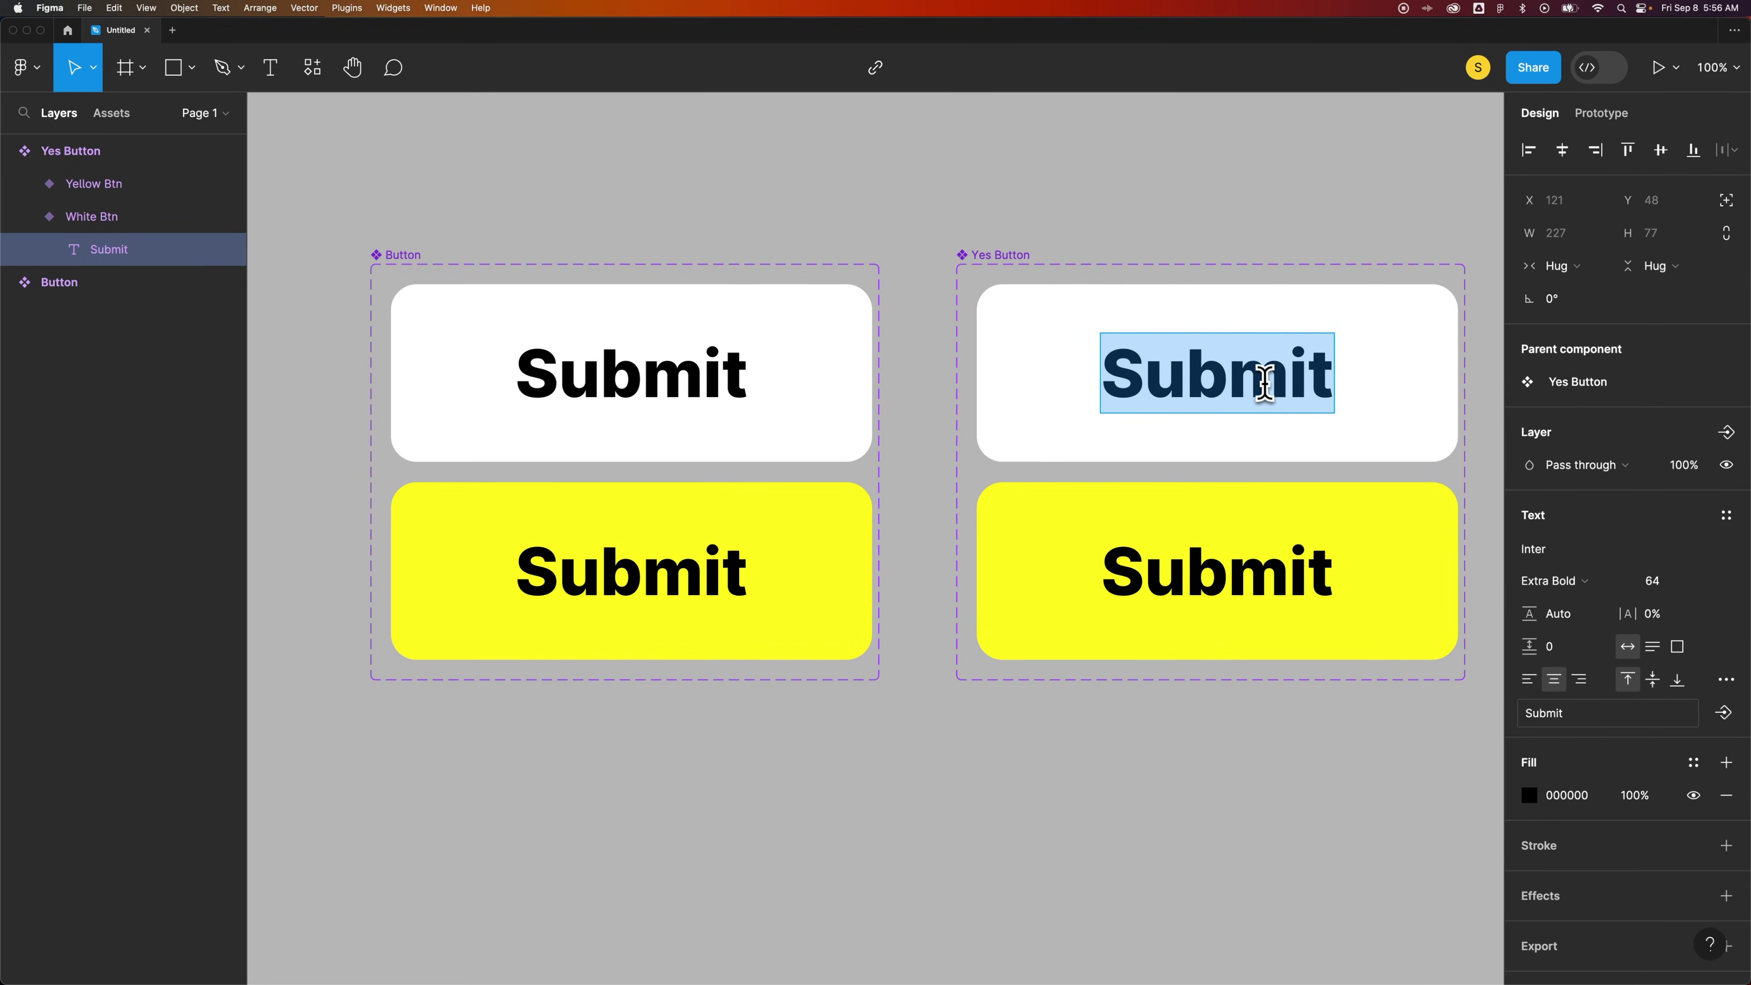
text(a)
key(BackSpace)
text(Yes)
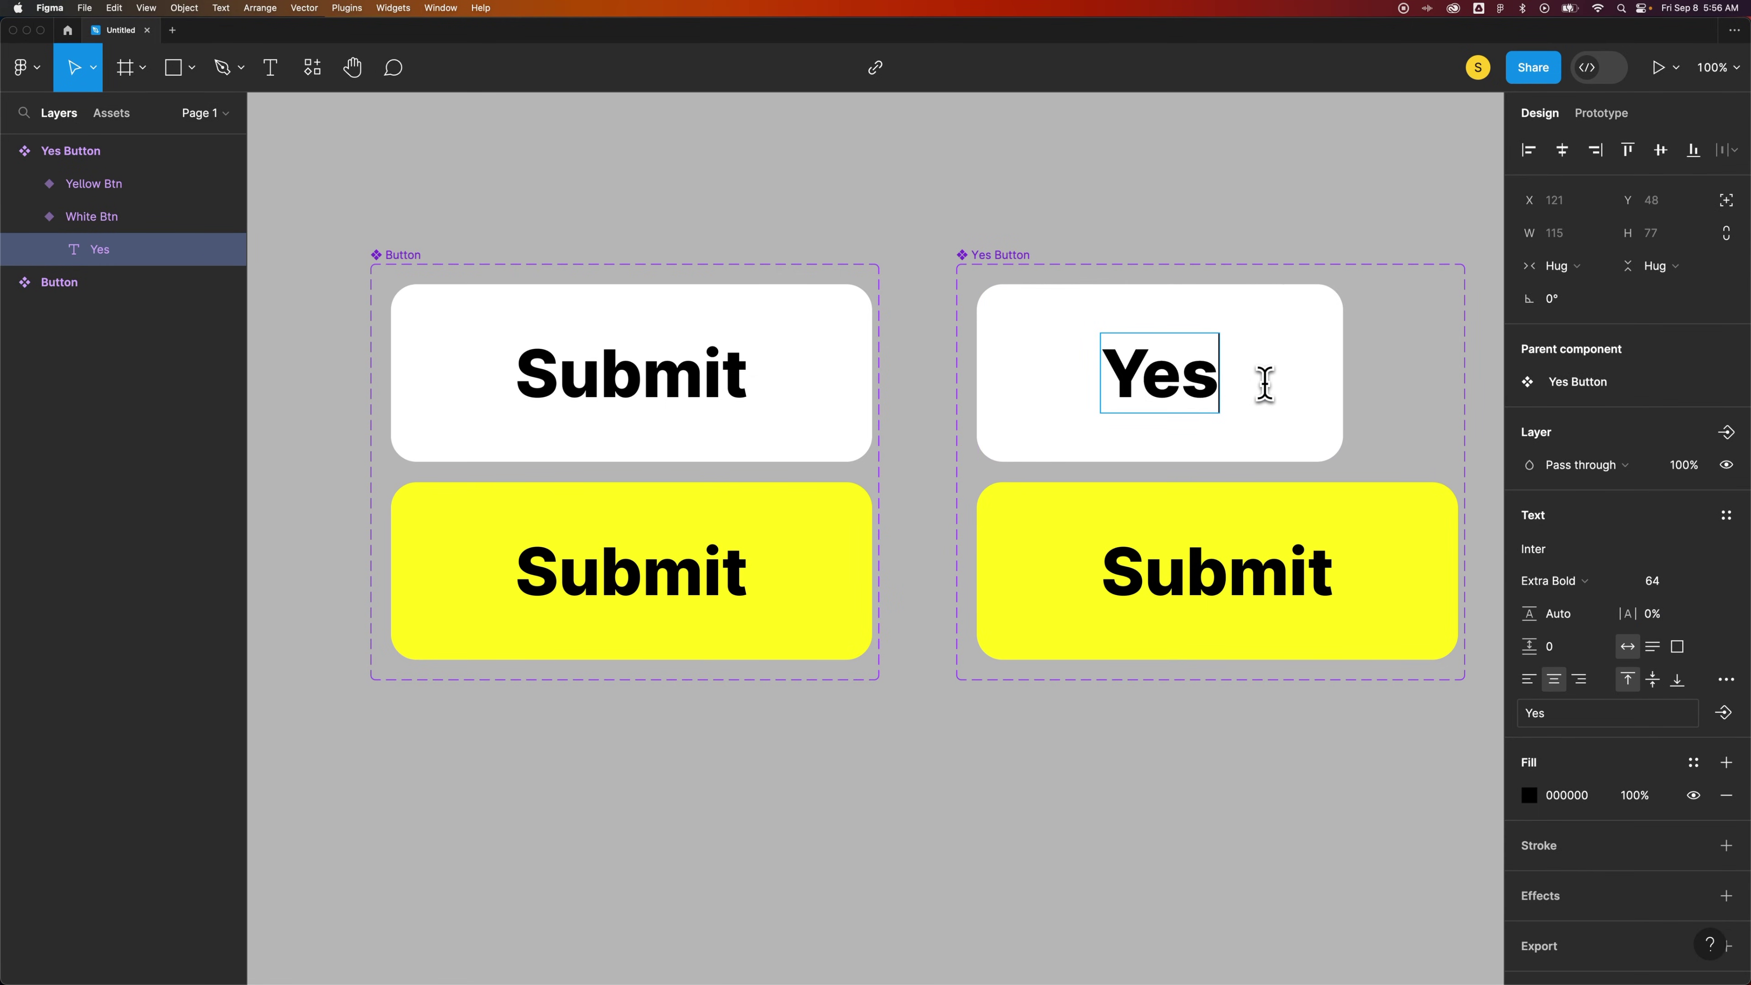
double_click(1251, 587)
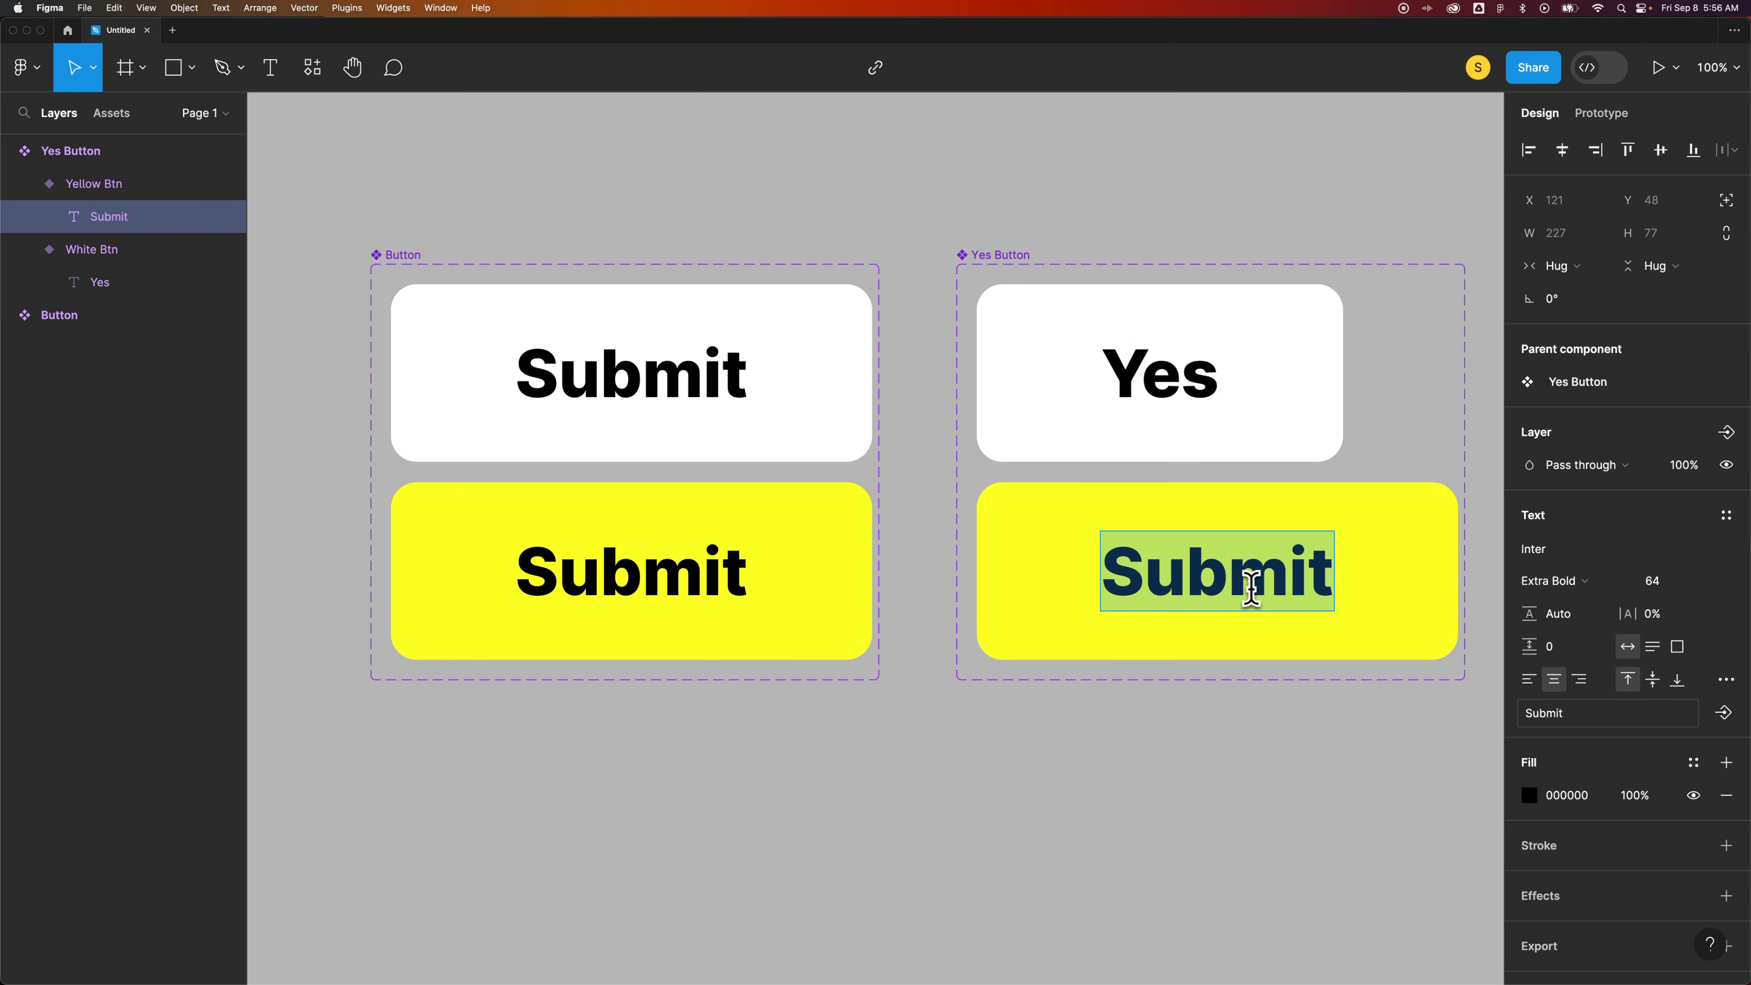
text(Yes)
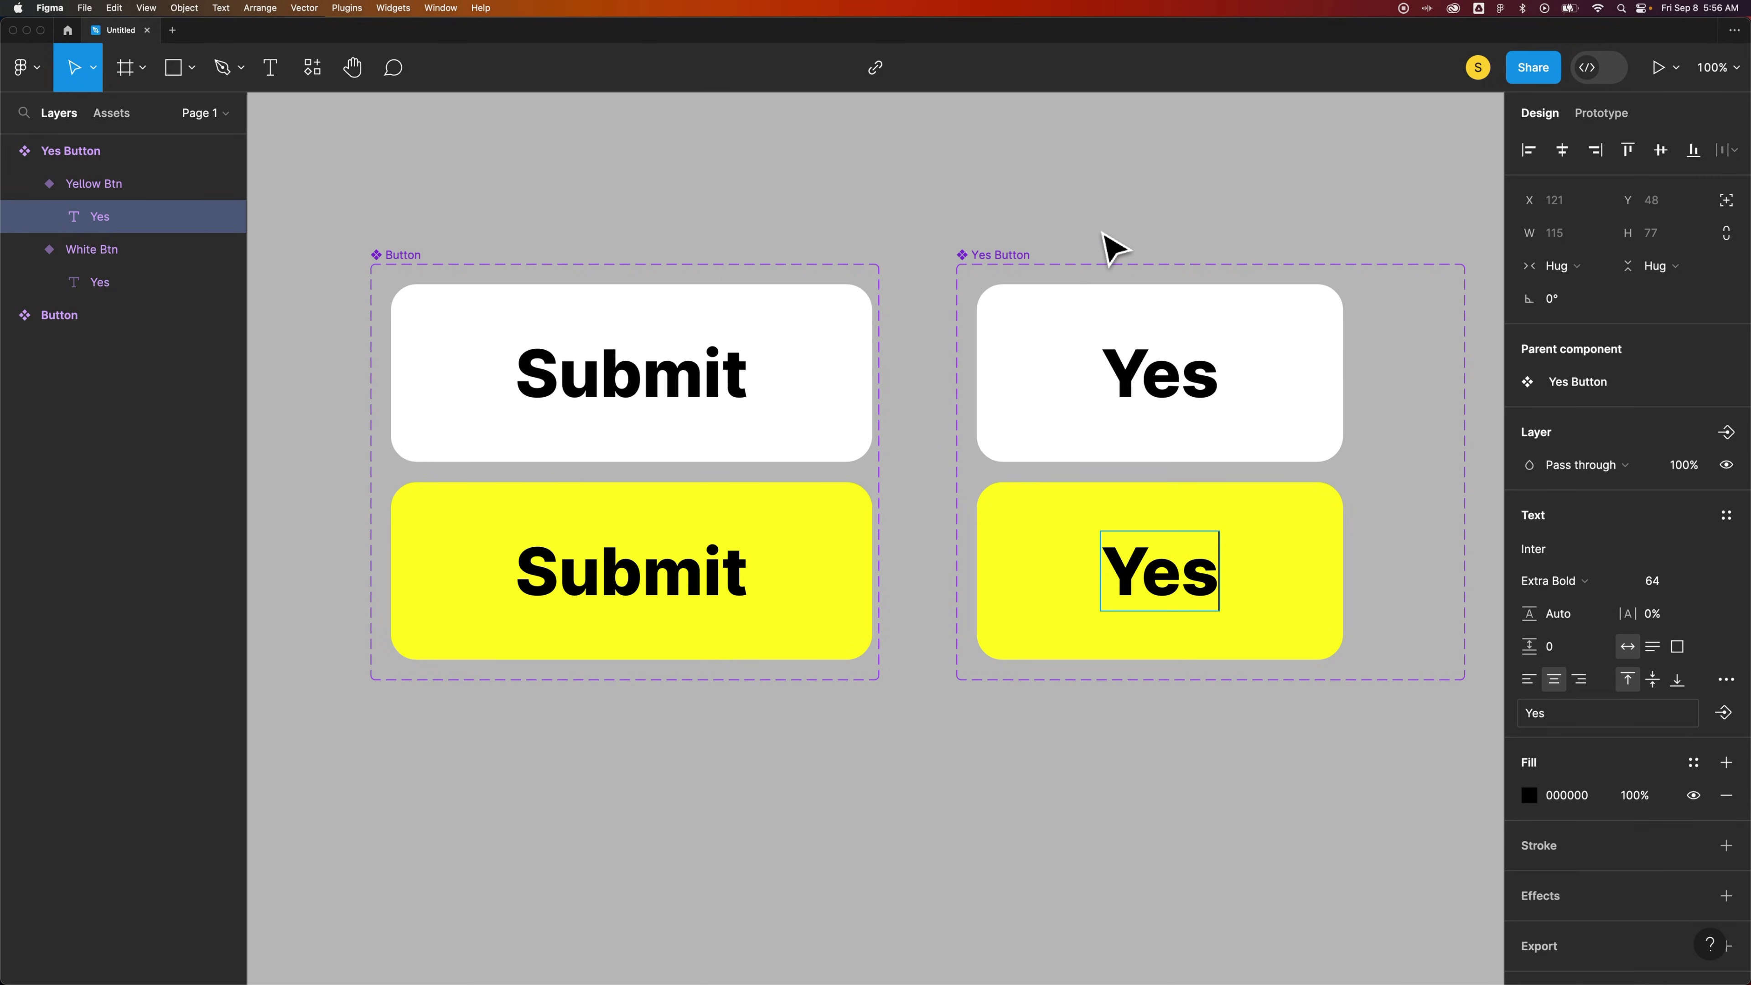
drag(1008, 257, 1009, 257)
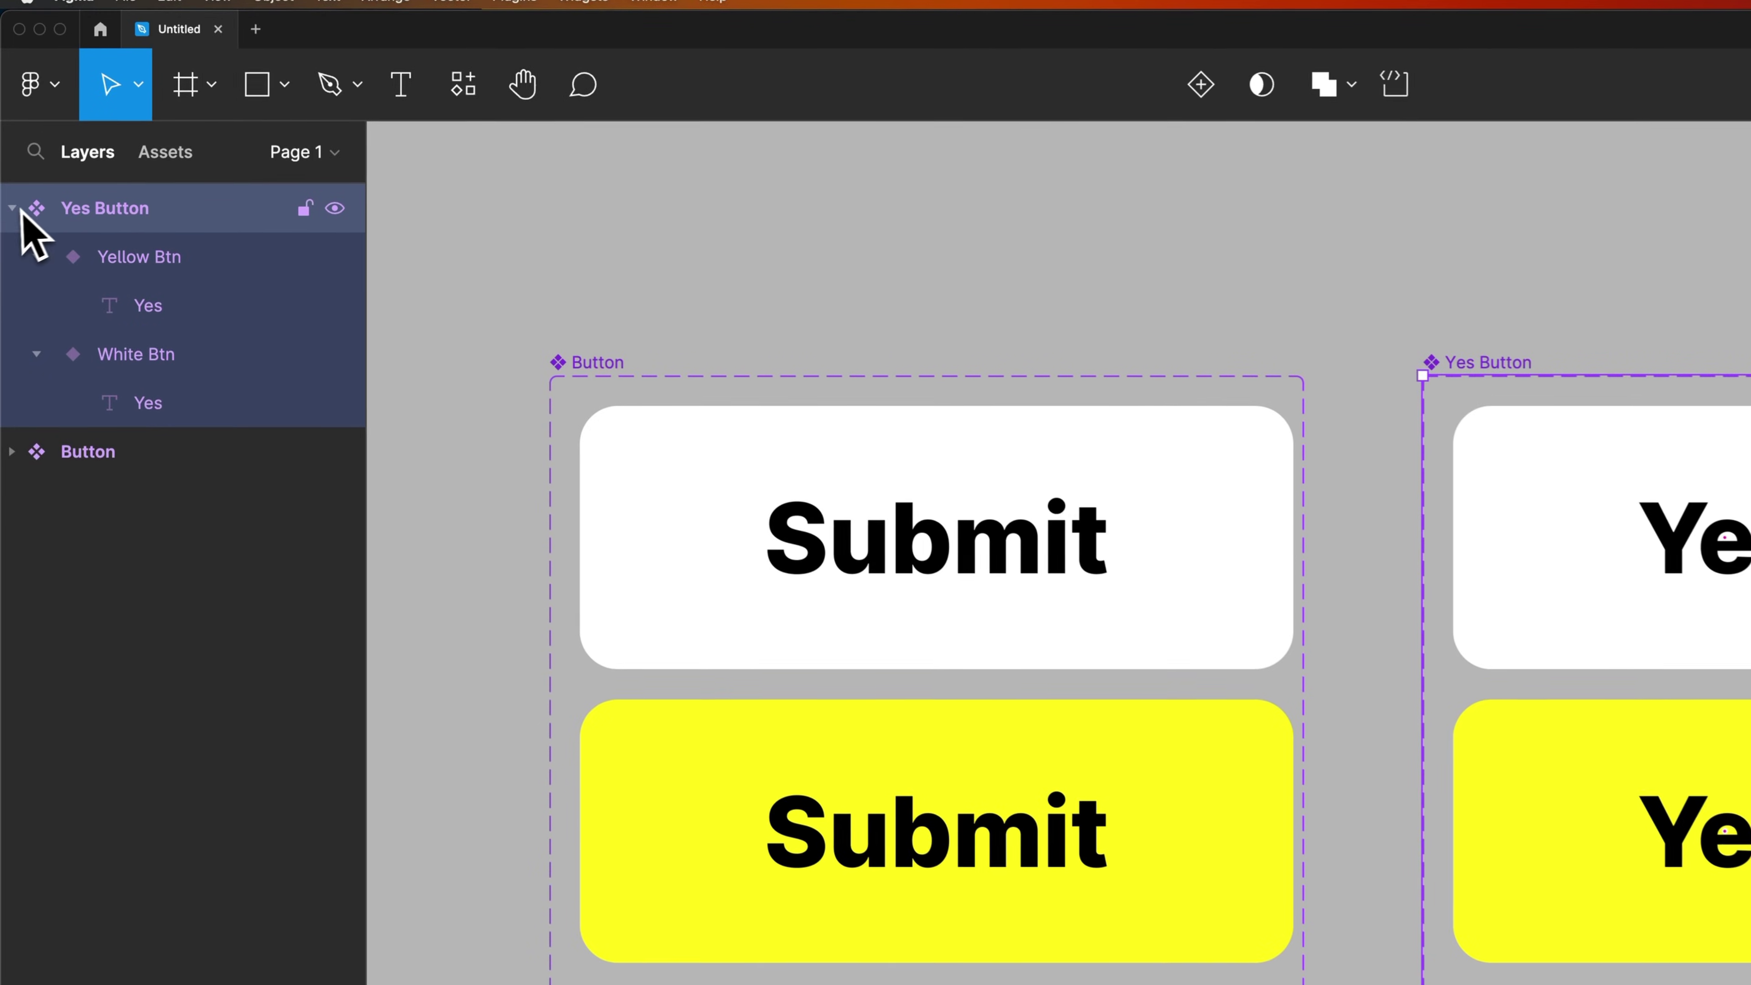
Show Button and Yes Button under Local components and zoom out to fit both sets
click(9, 152)
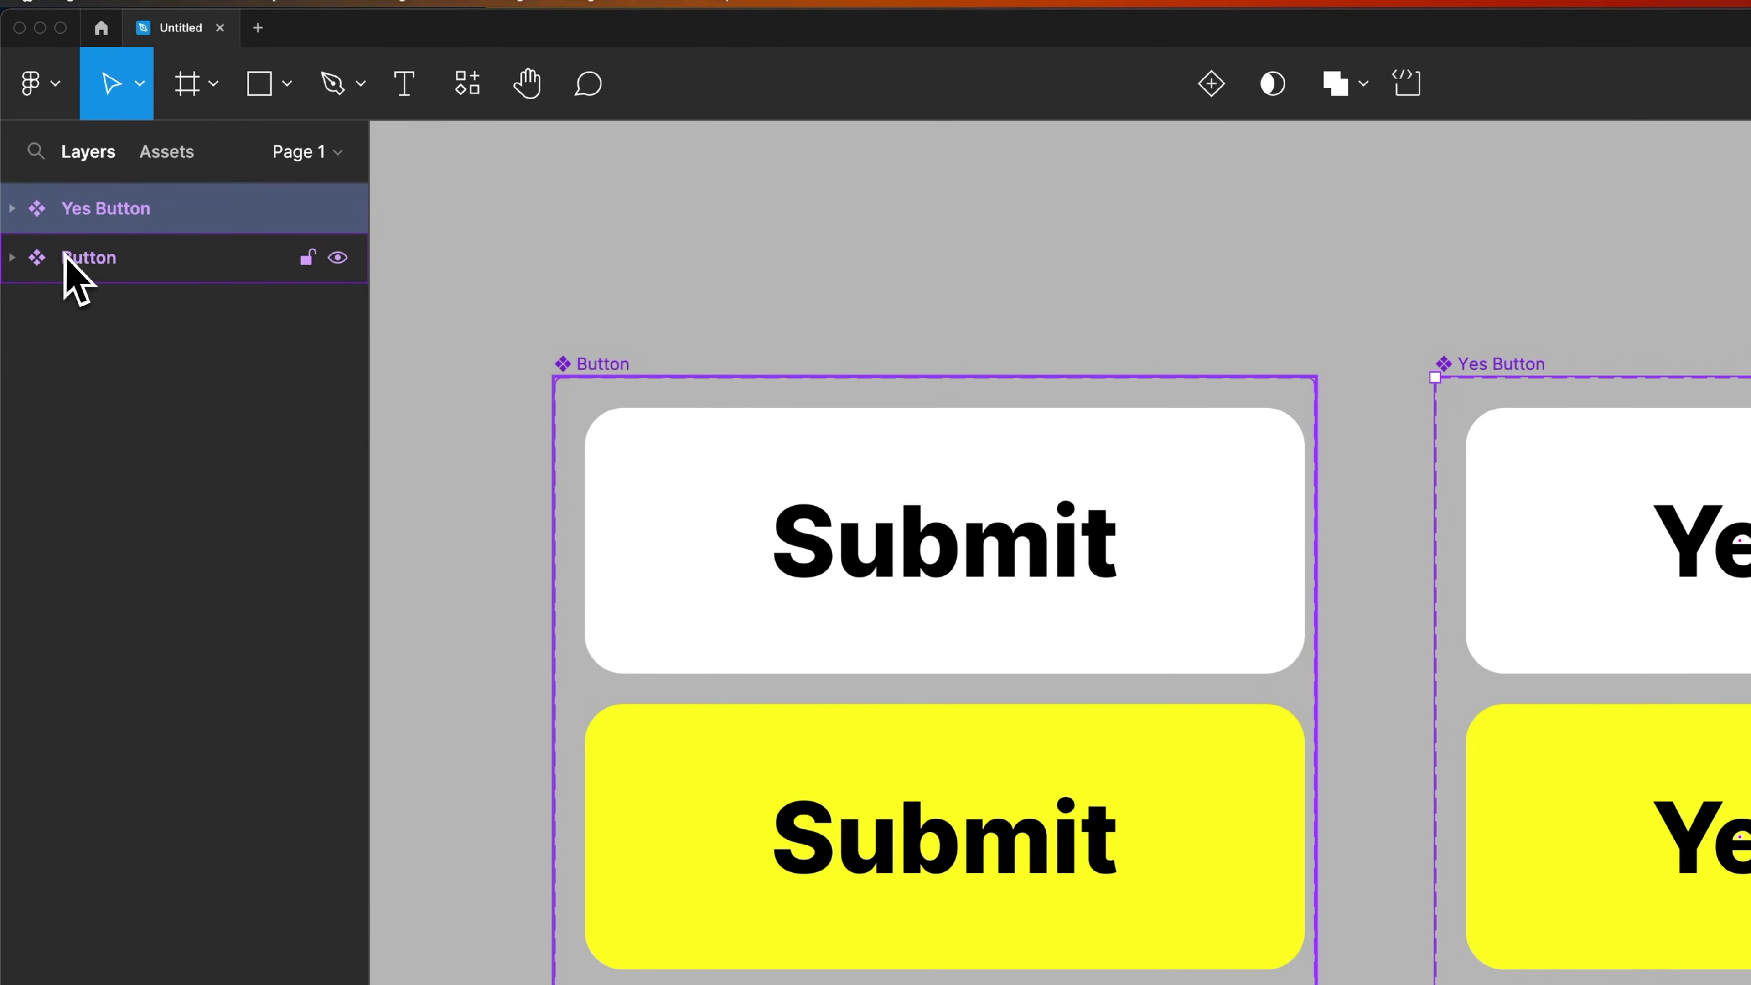
click(171, 154)
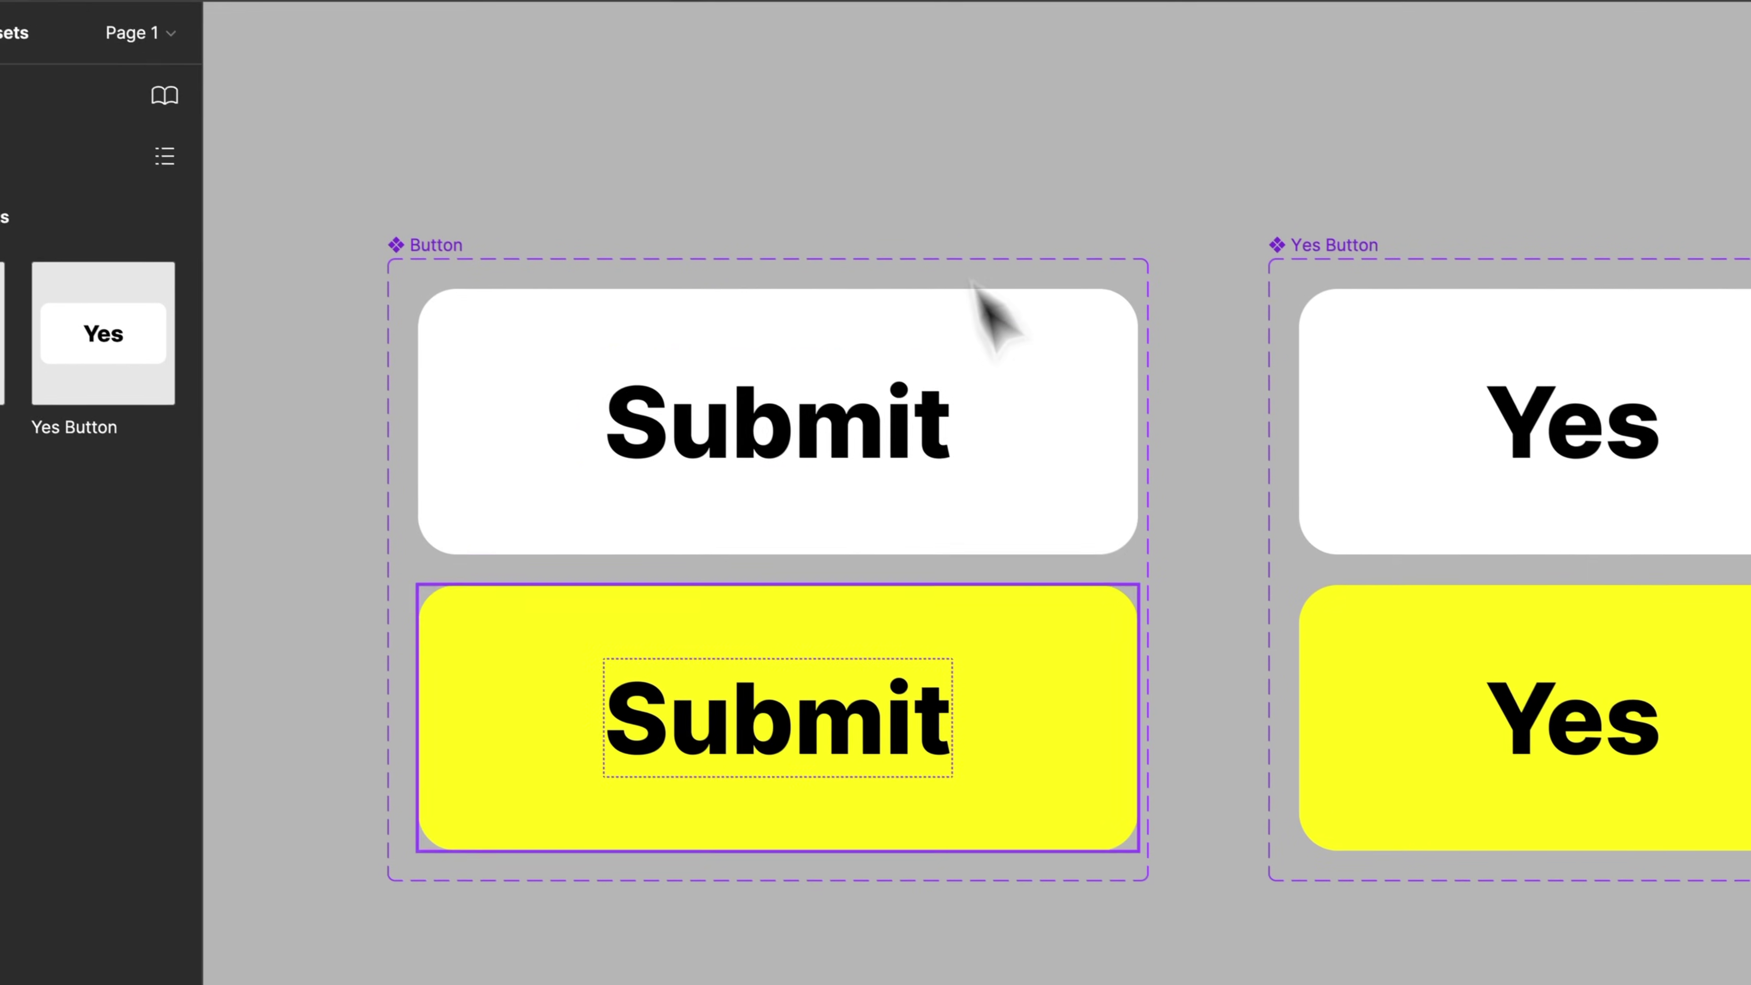
scroll(1241, 580, down, 3)
key(super+minus)
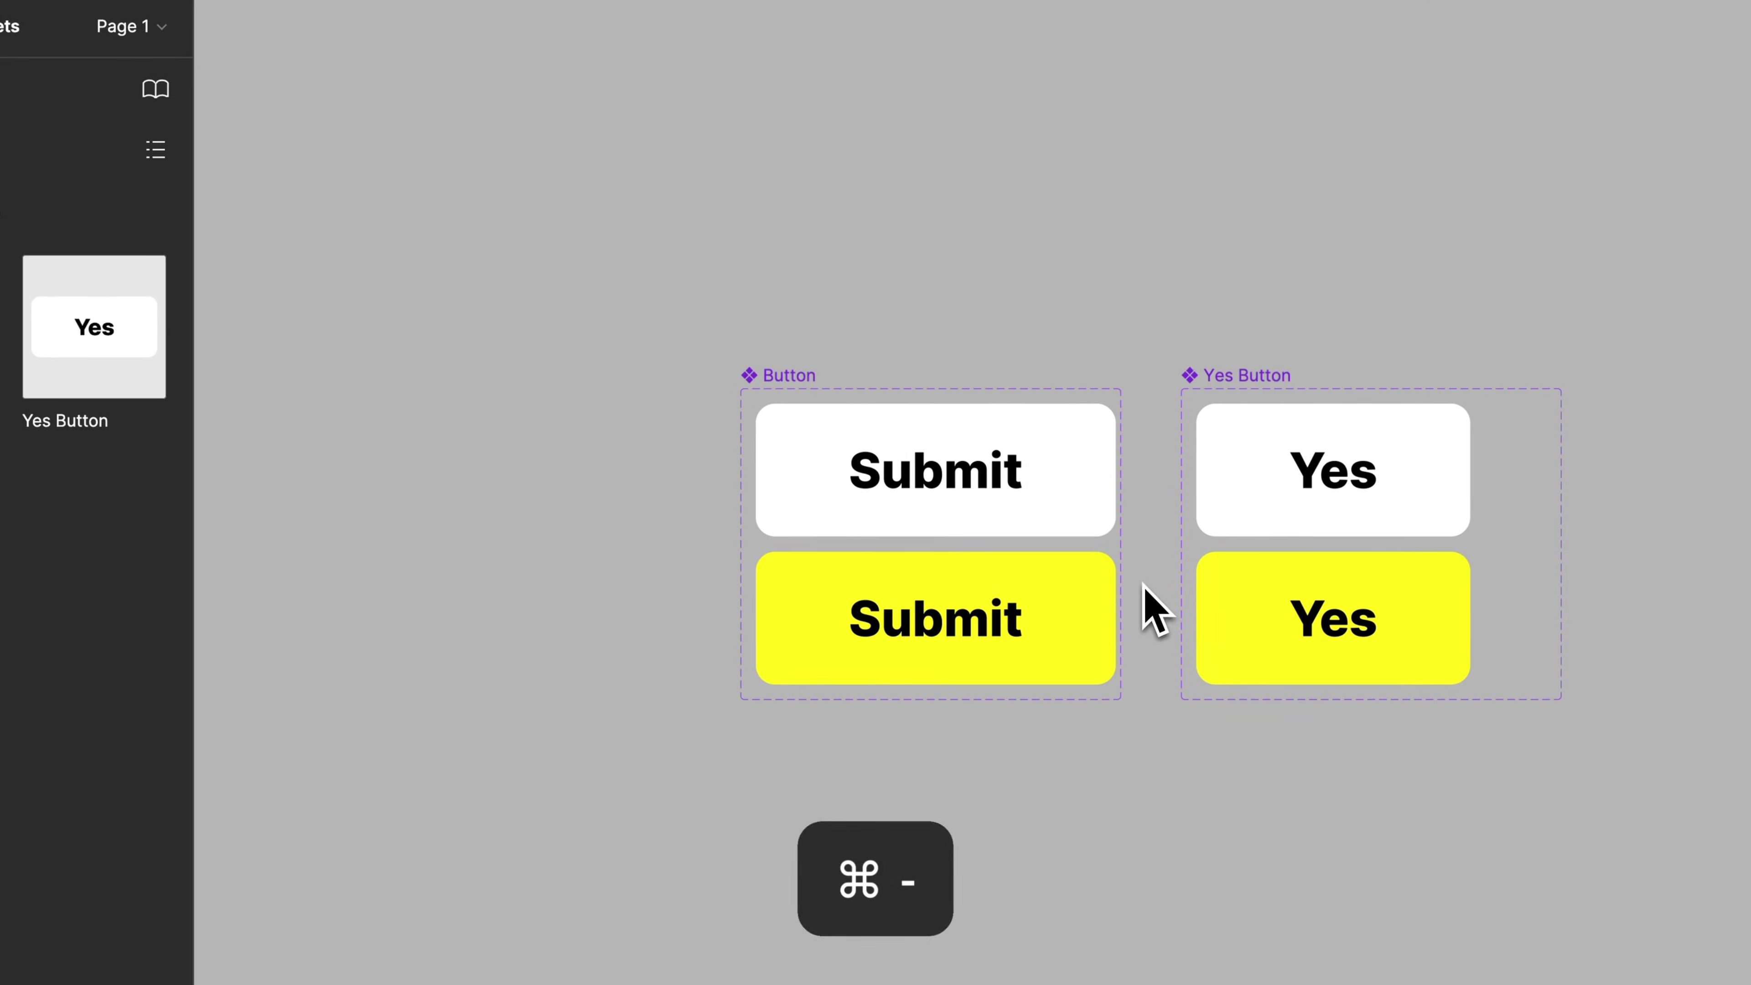
scroll(1110, 656, down, 2)
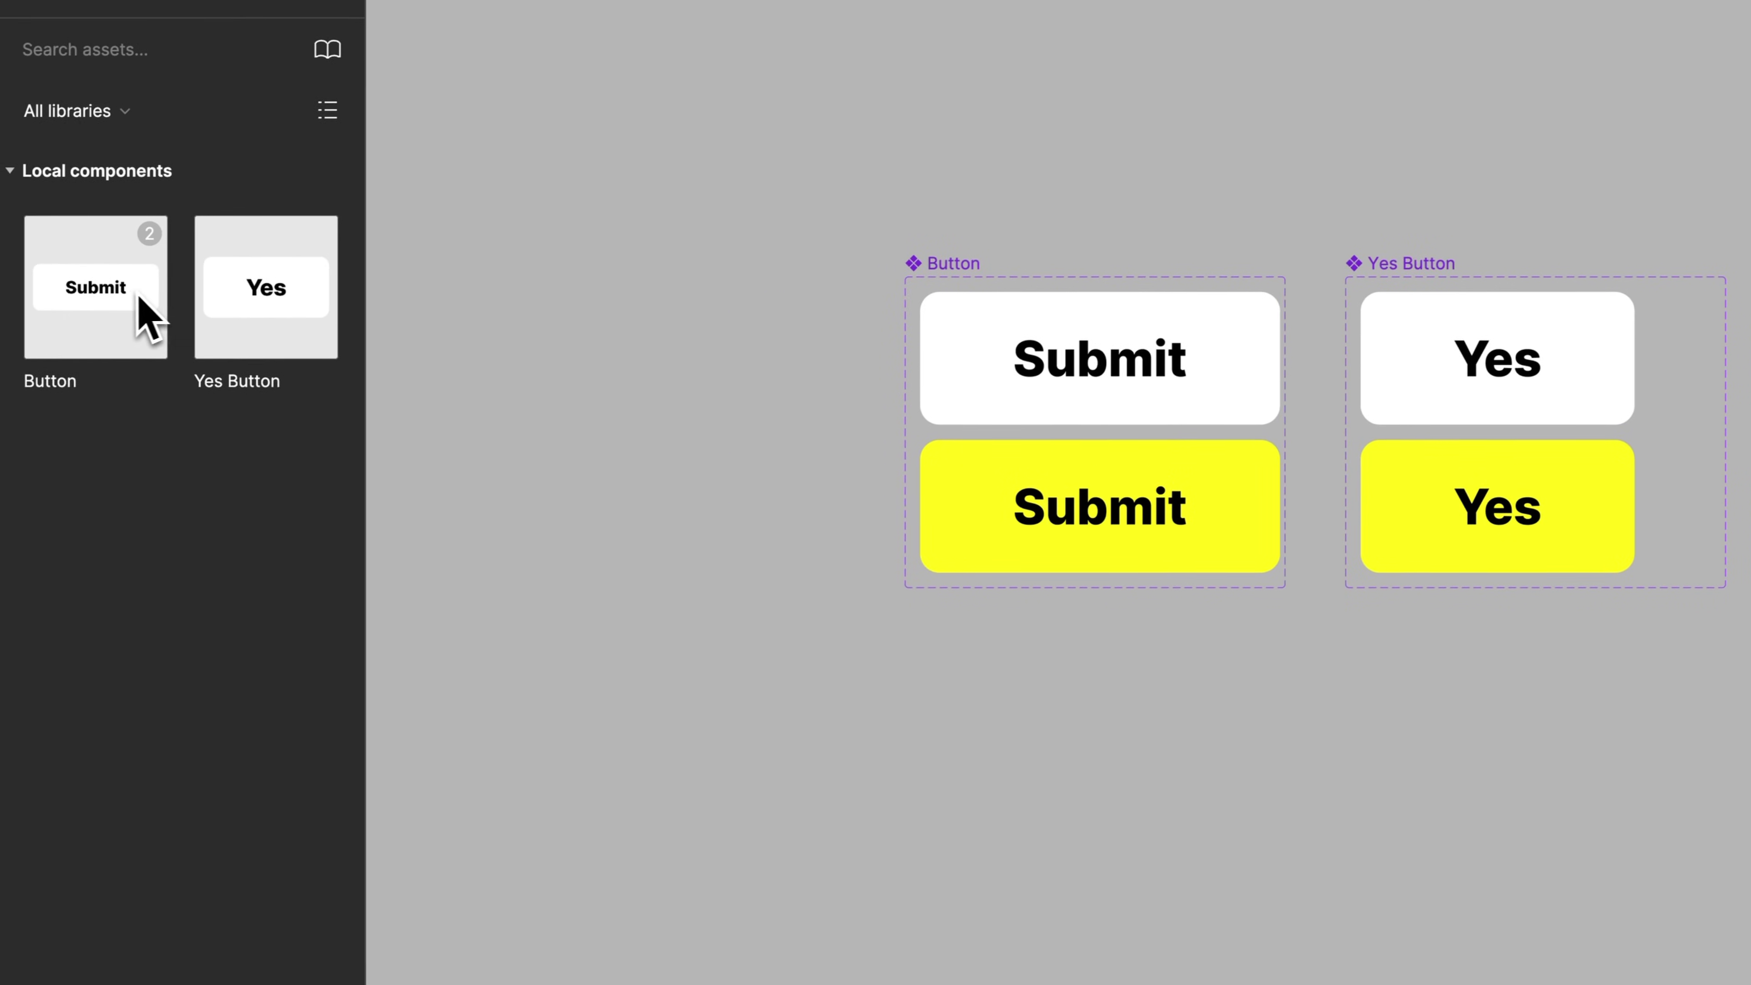
Place a white Submit Button instance below the component sets and add a second beside it
drag(102, 305, 1147, 865)
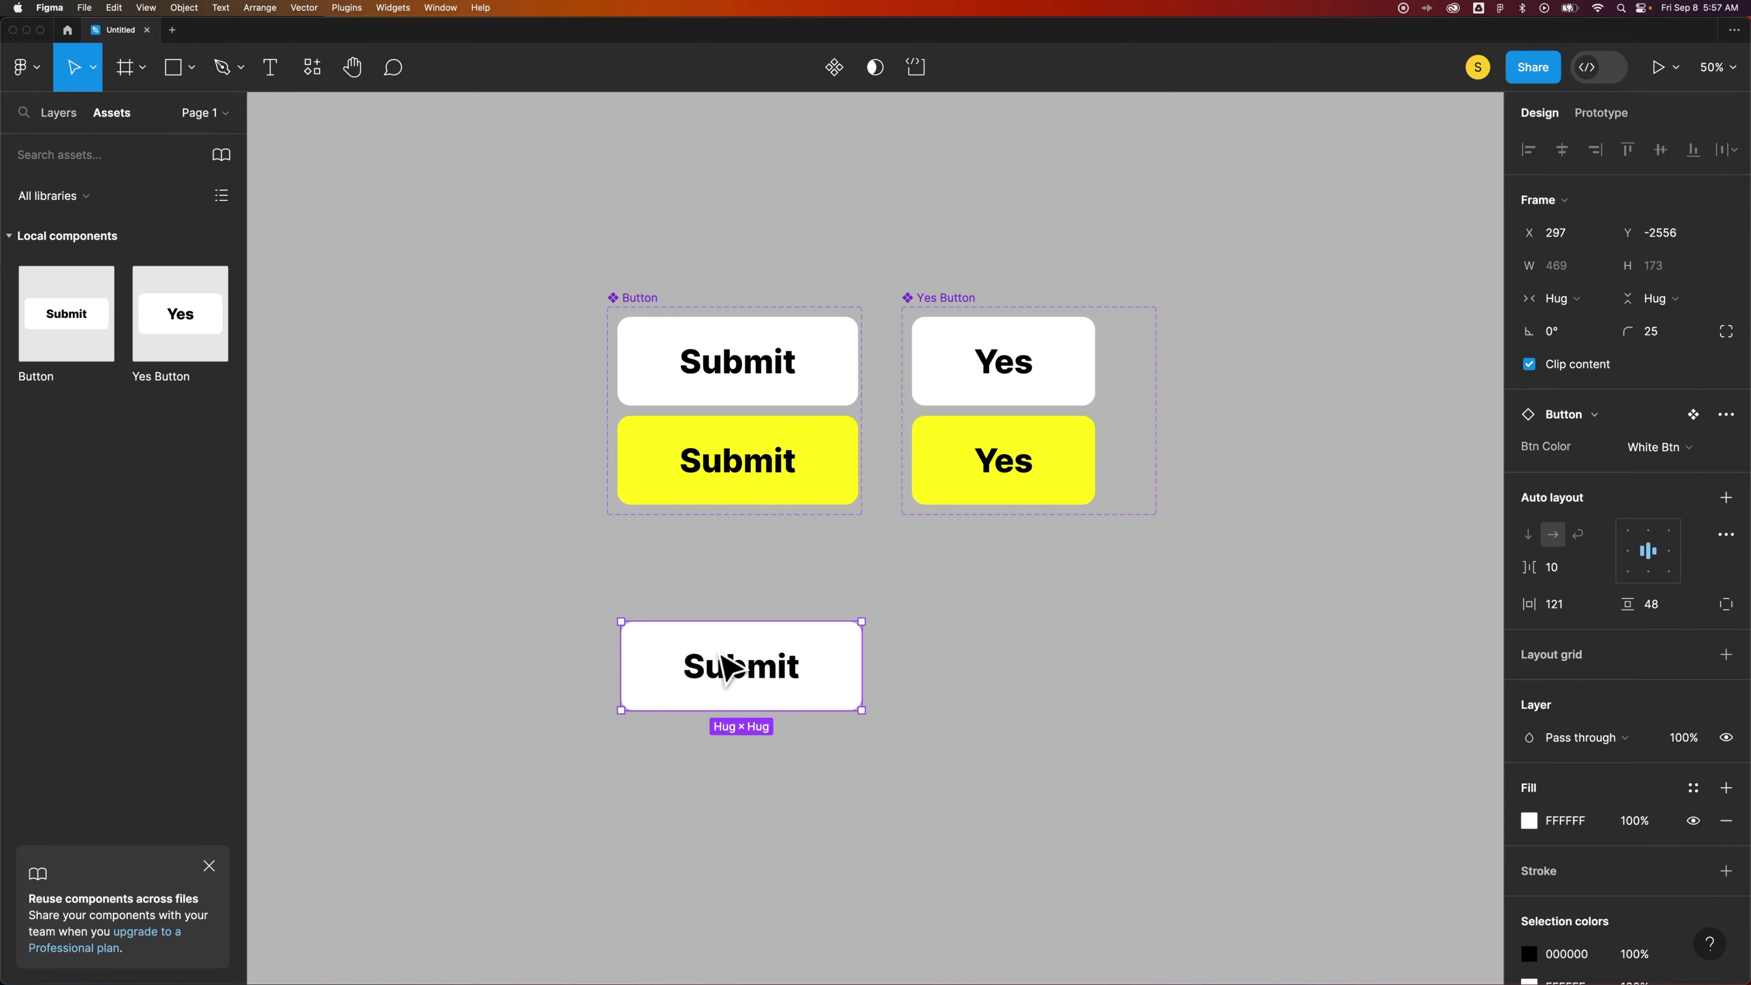
click(42, 91)
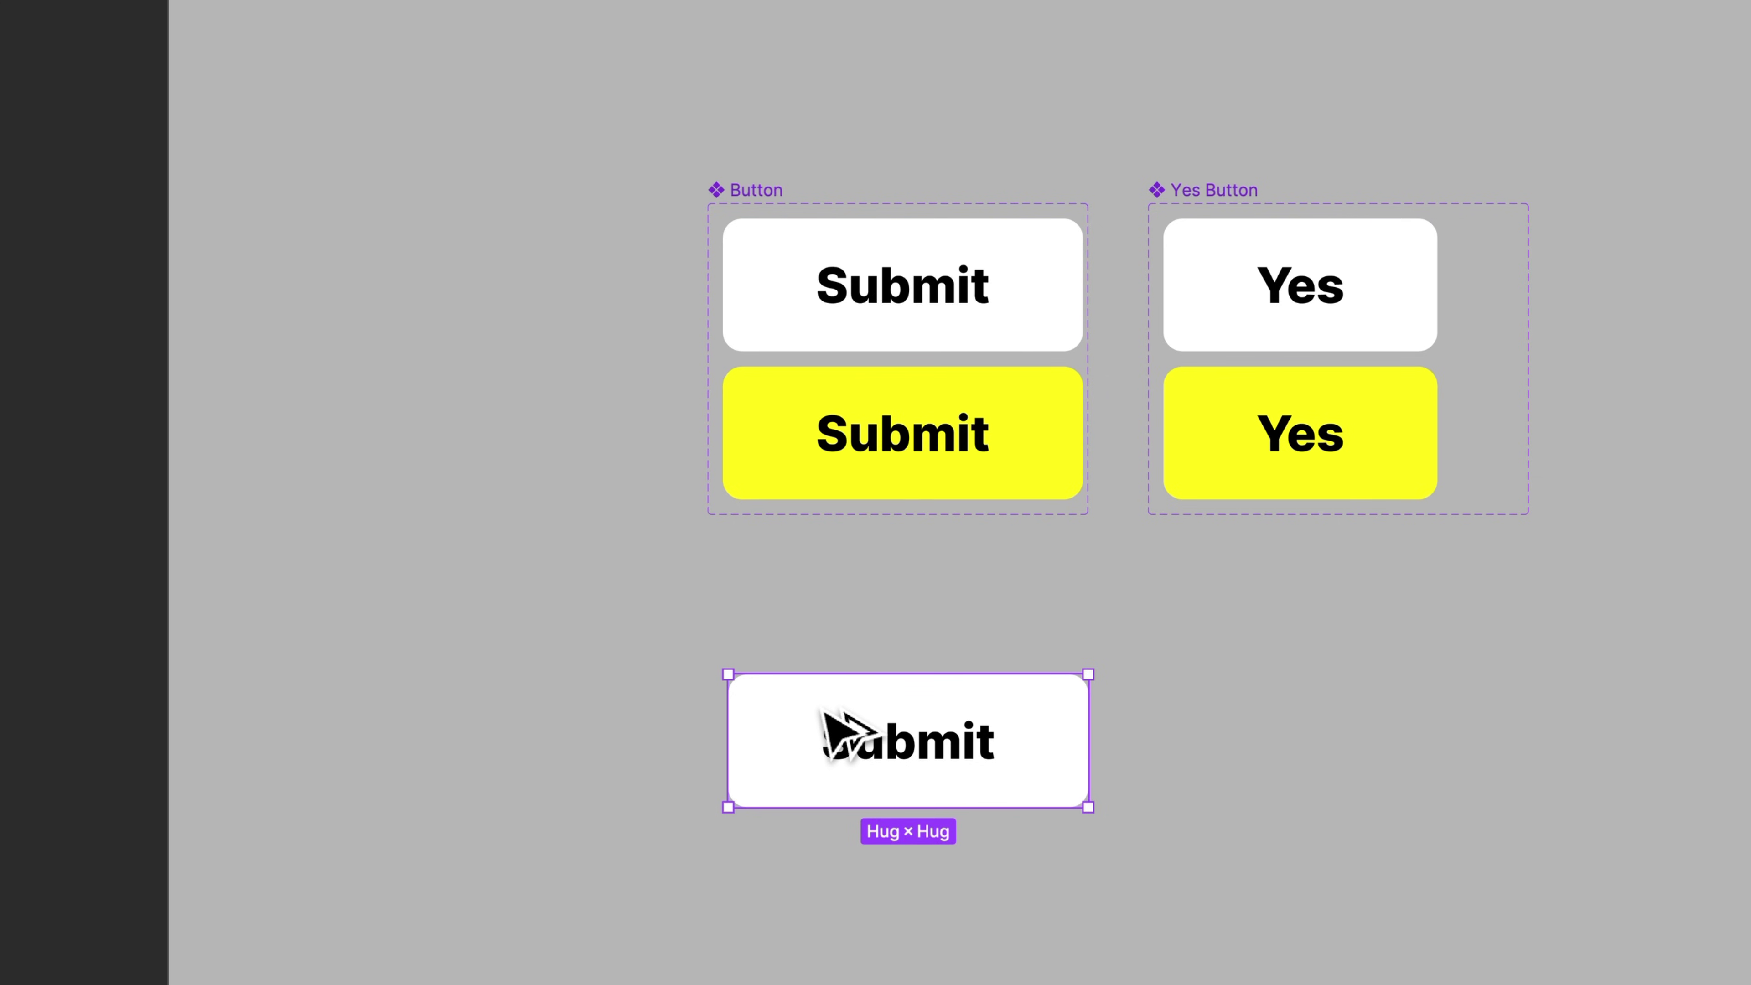
drag(810, 718, 1196, 716)
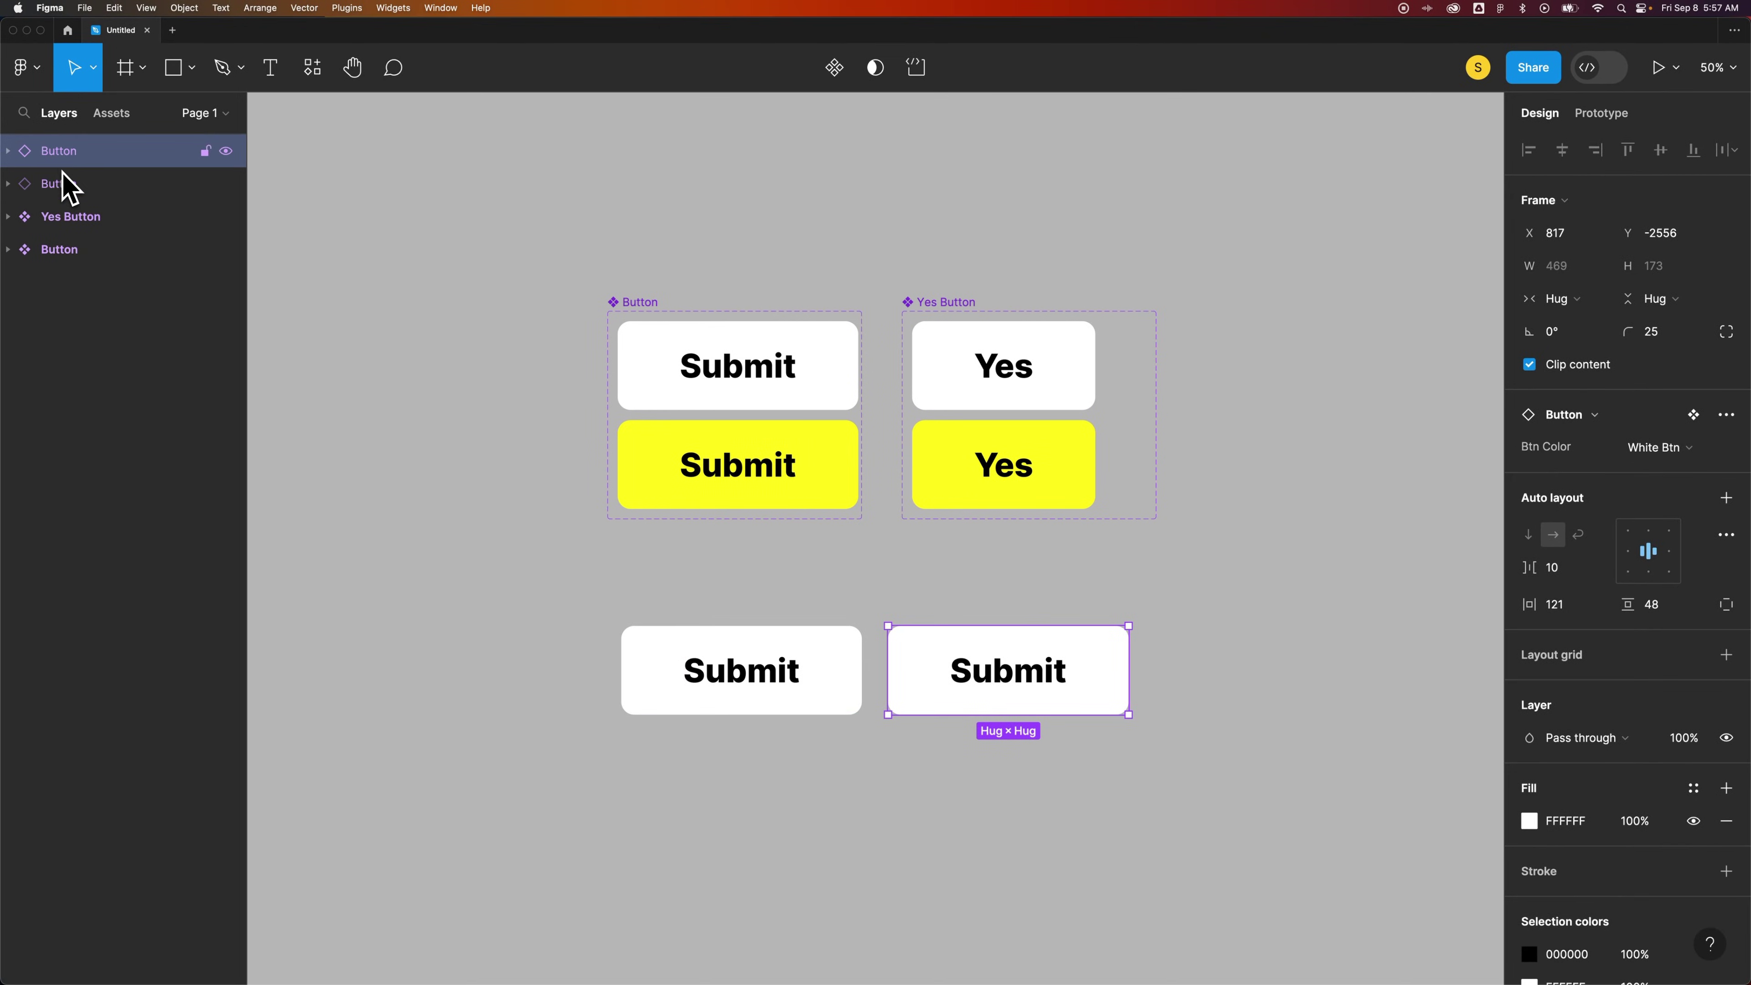
Place two white Yes Button instances side by side beneath the Submit row
click(112, 113)
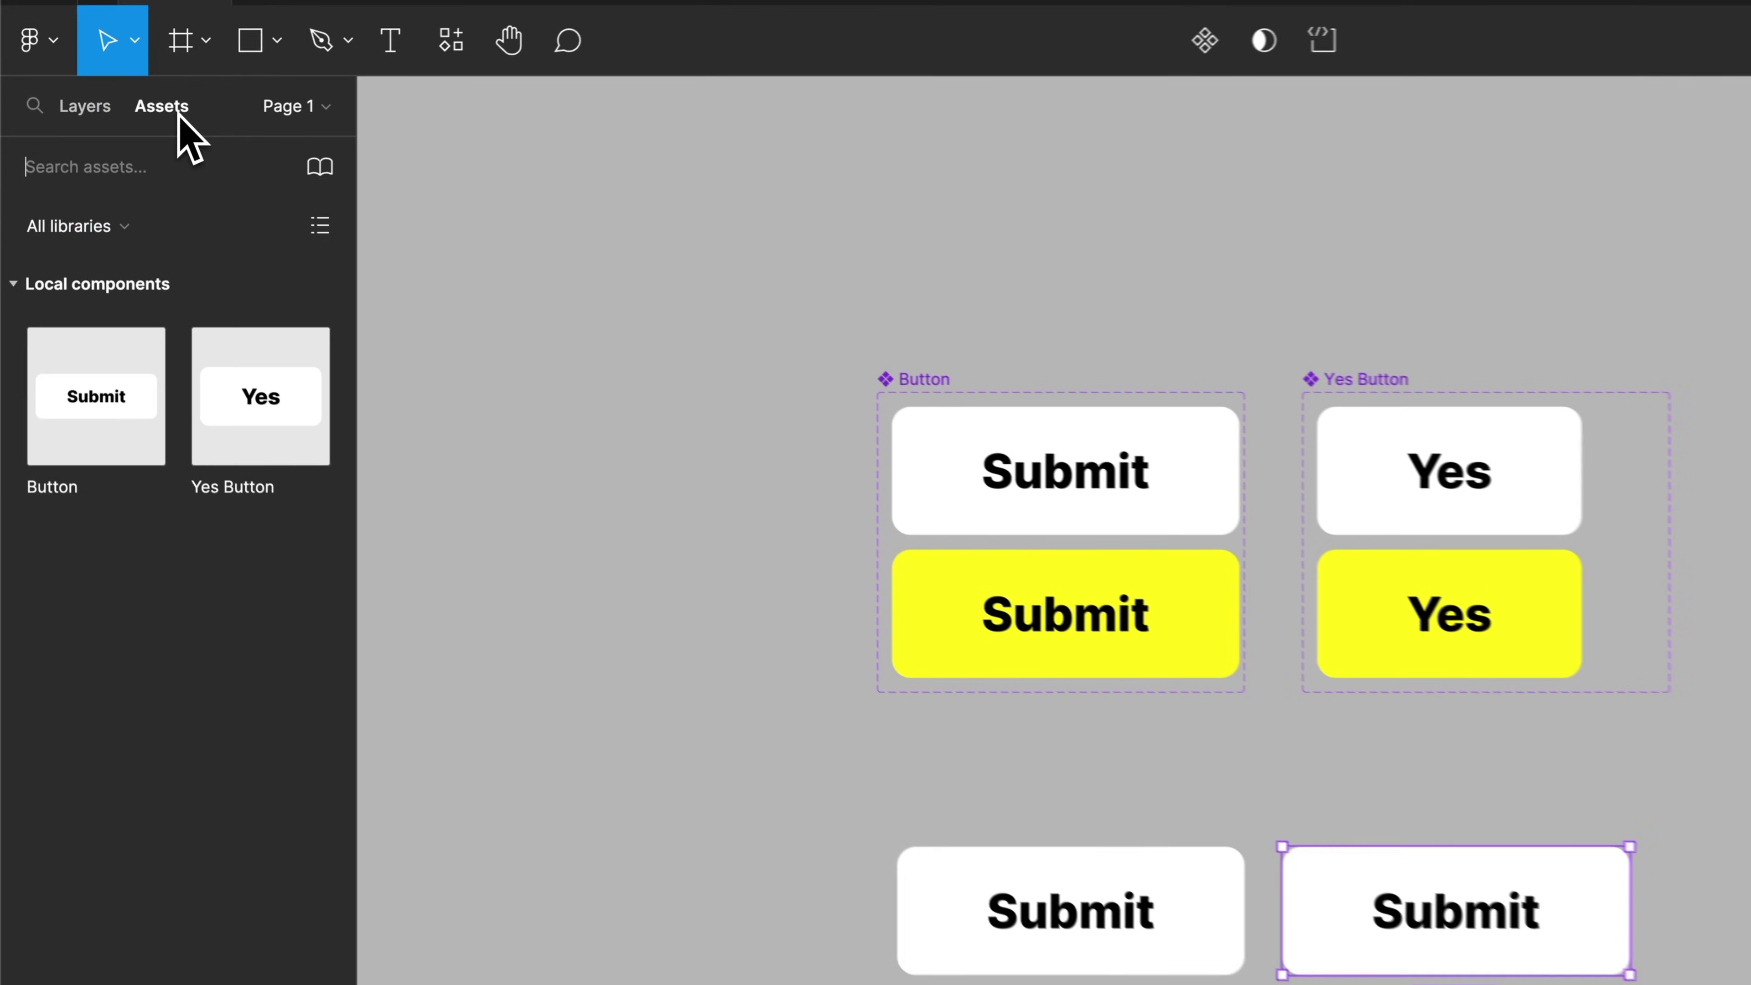
drag(269, 421, 1009, 984)
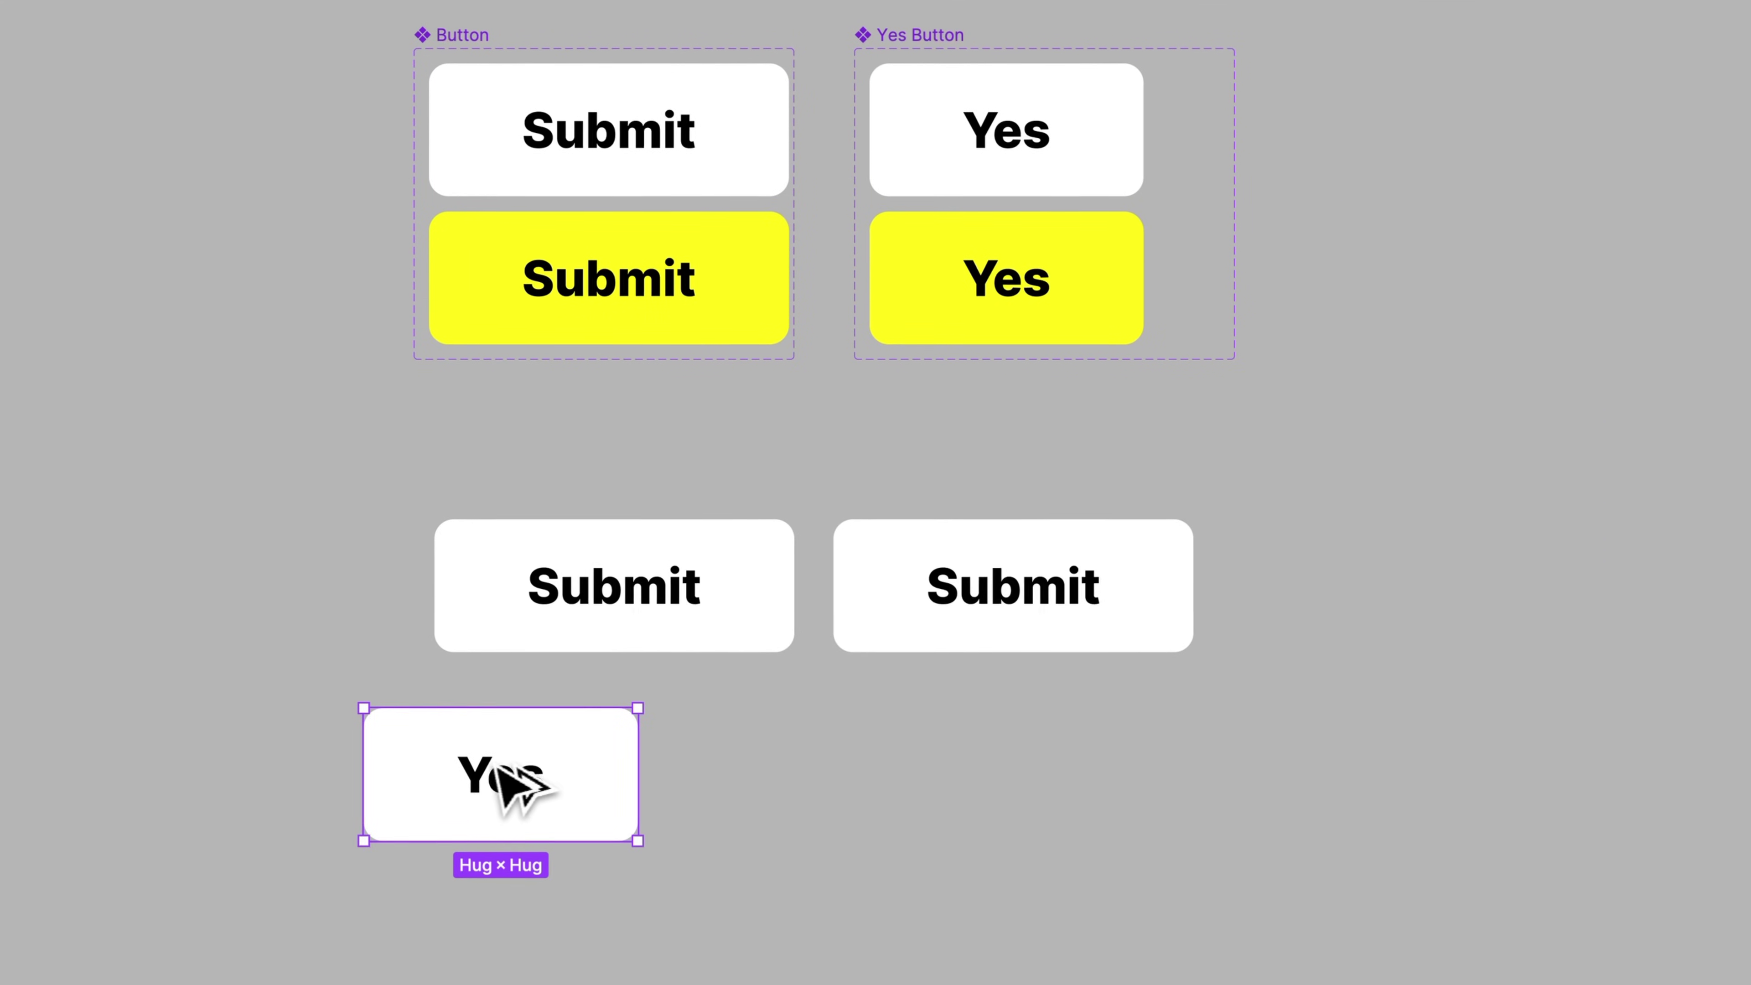
drag(513, 774, 837, 773)
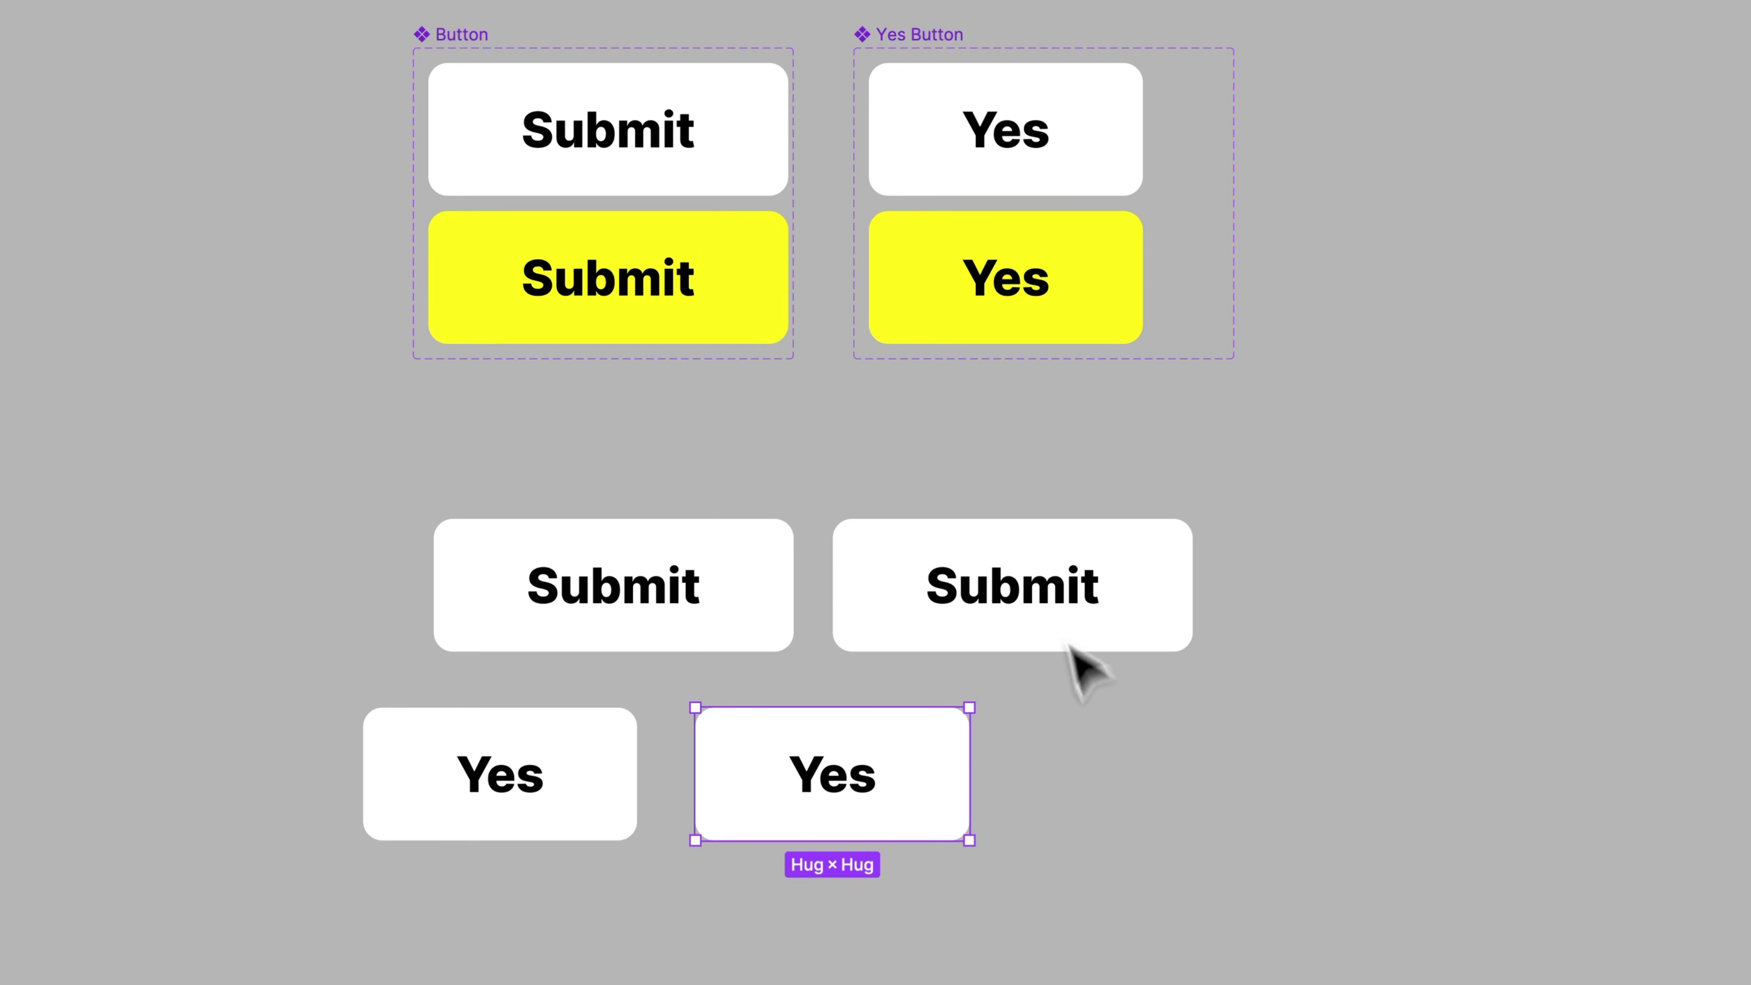
Copy and paste the right Submit instance, moving the third copy to the row's right end
click(934, 616)
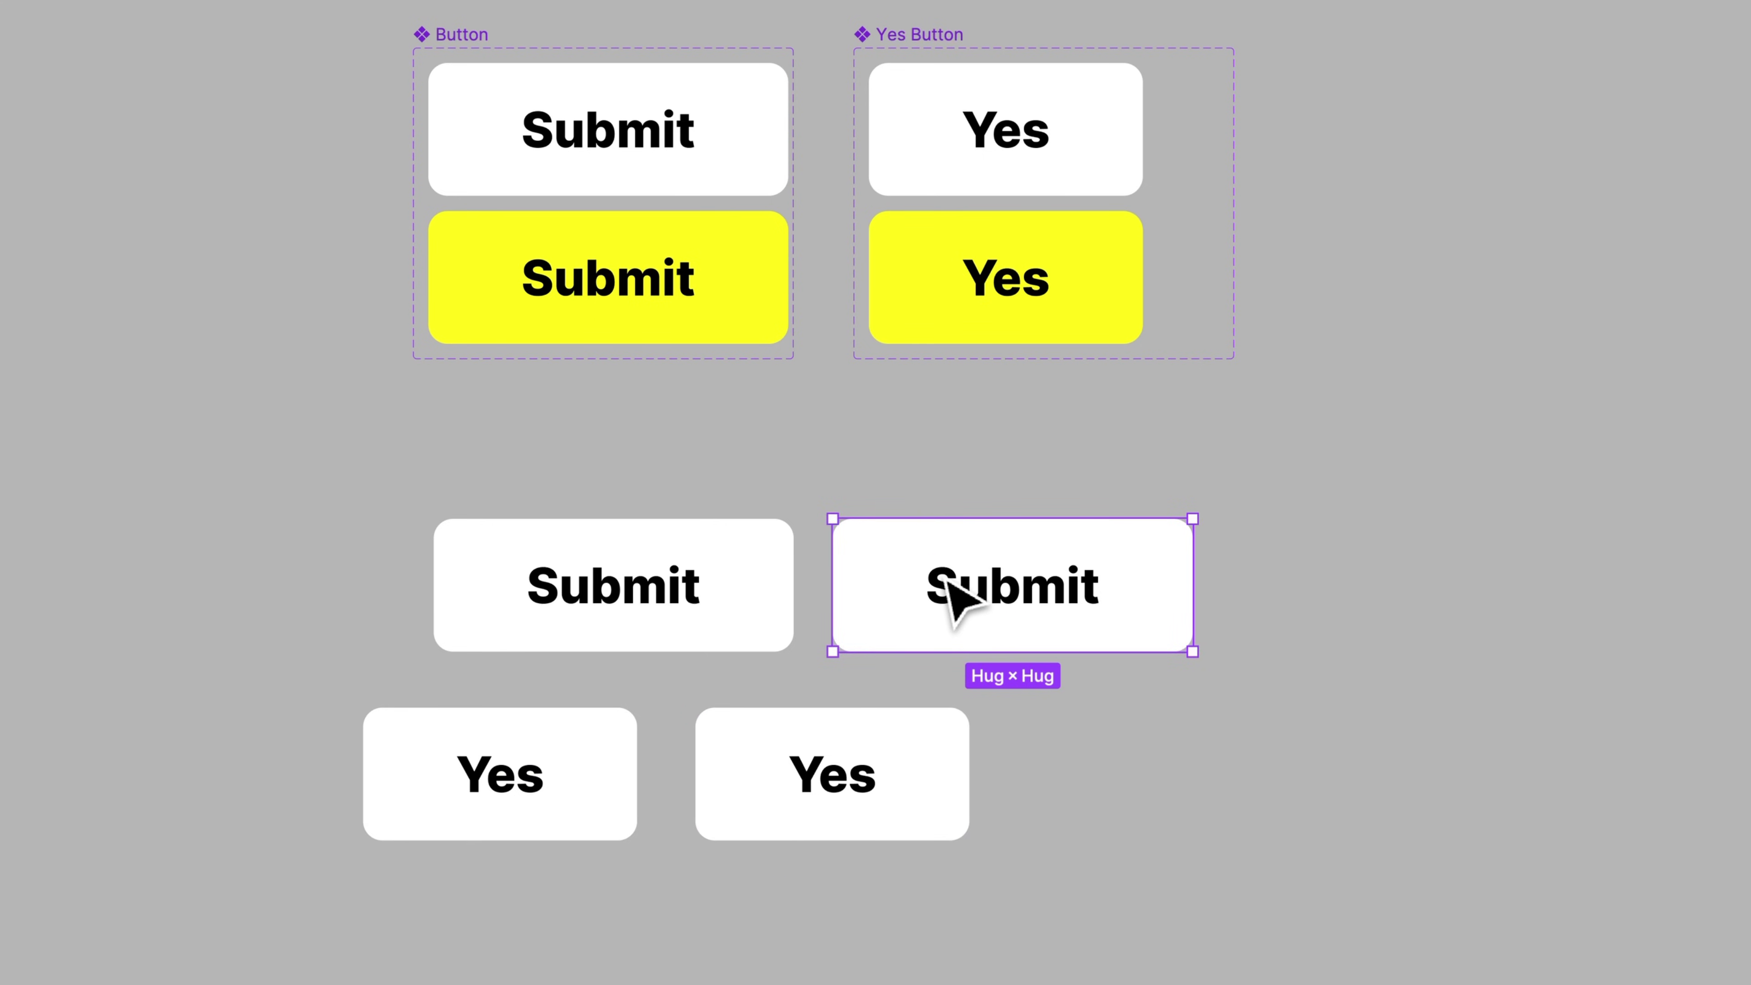
key(super+c)
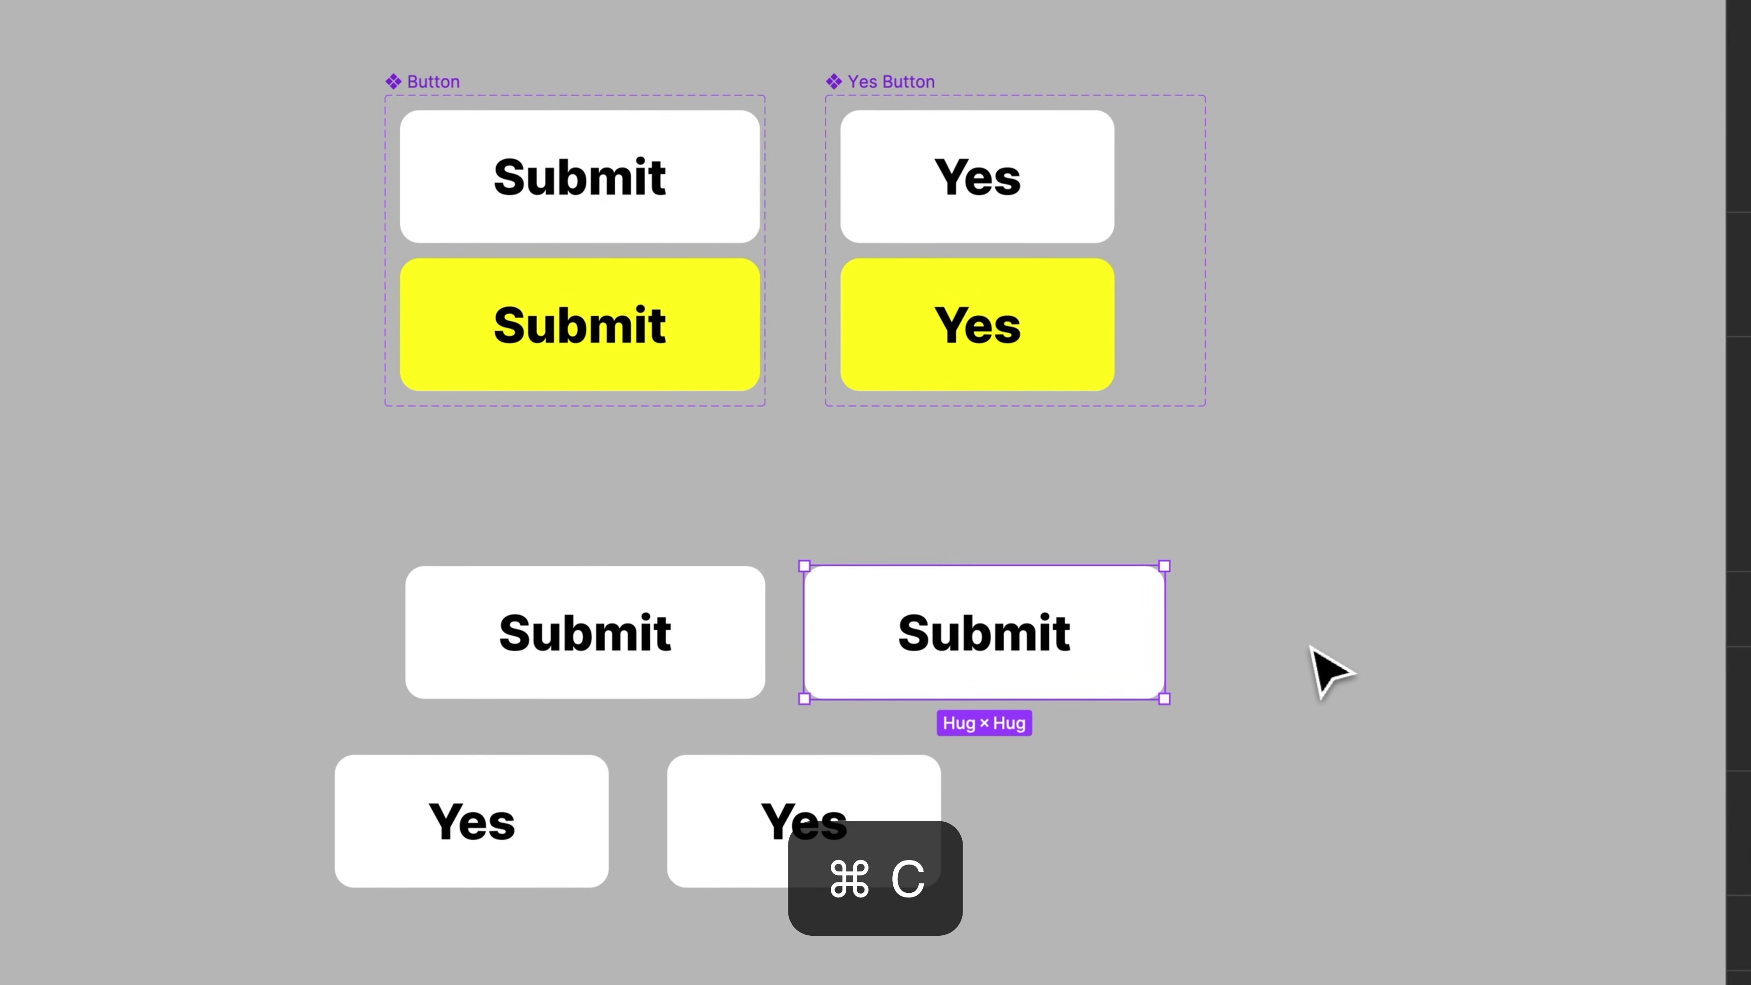
key(super+v)
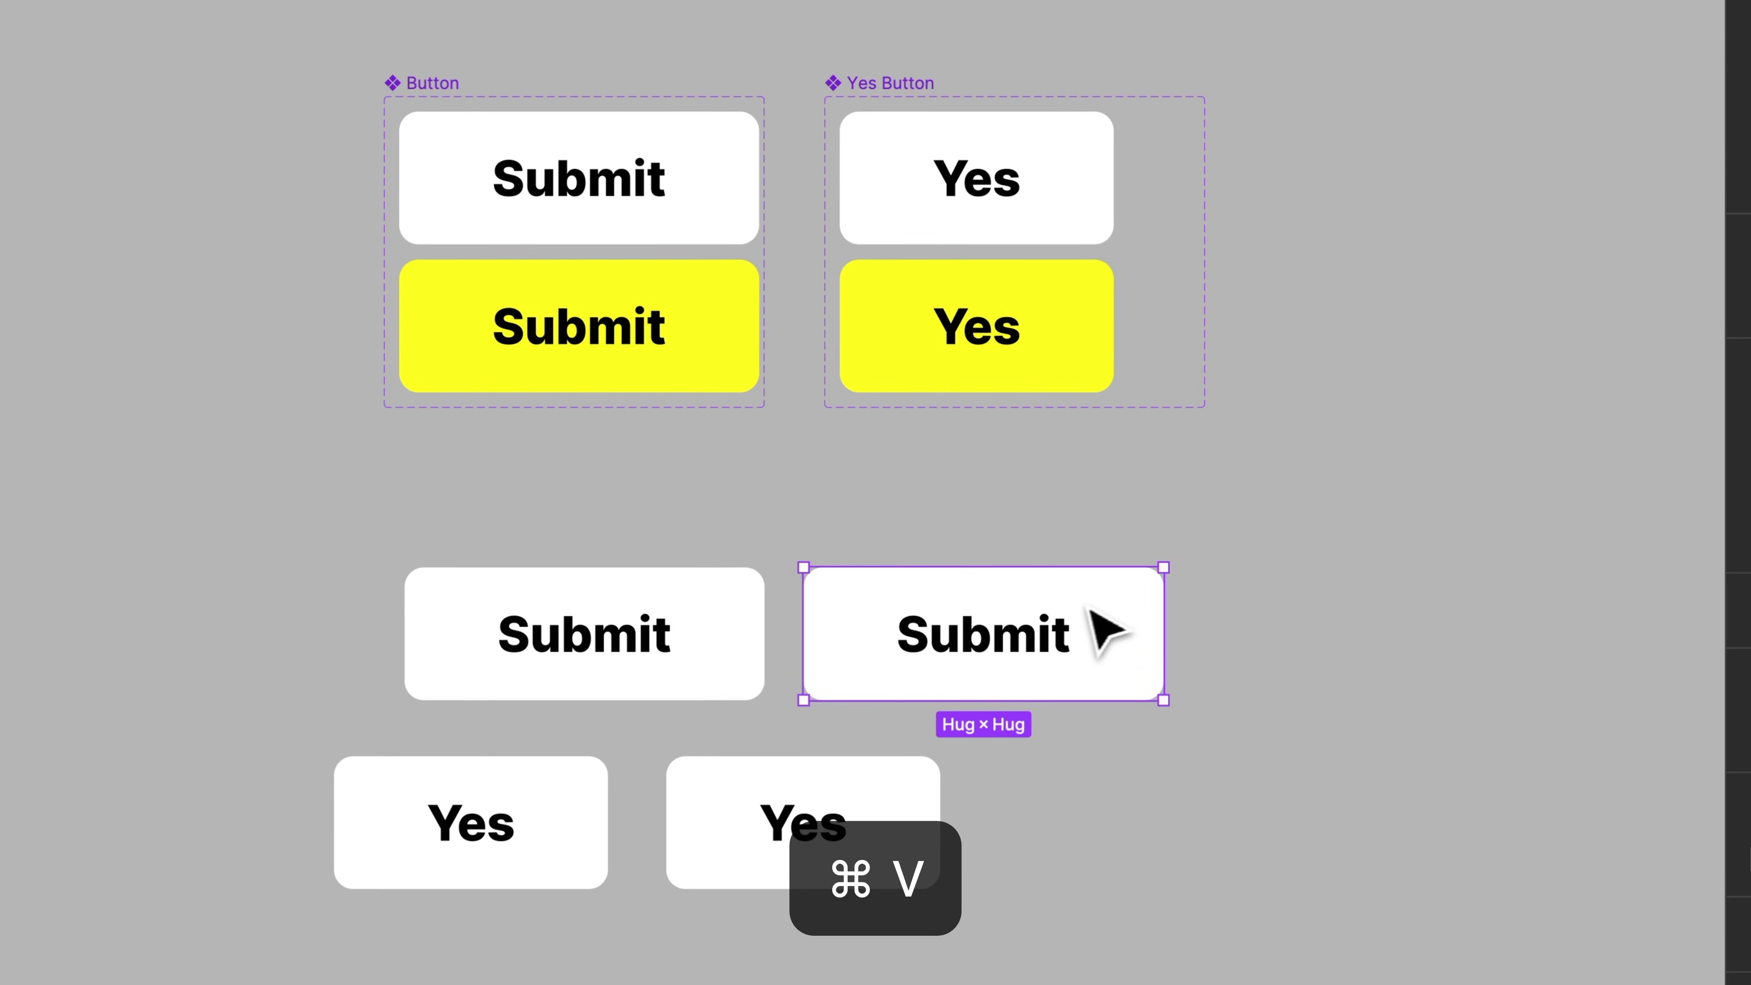
drag(920, 614, 1312, 598)
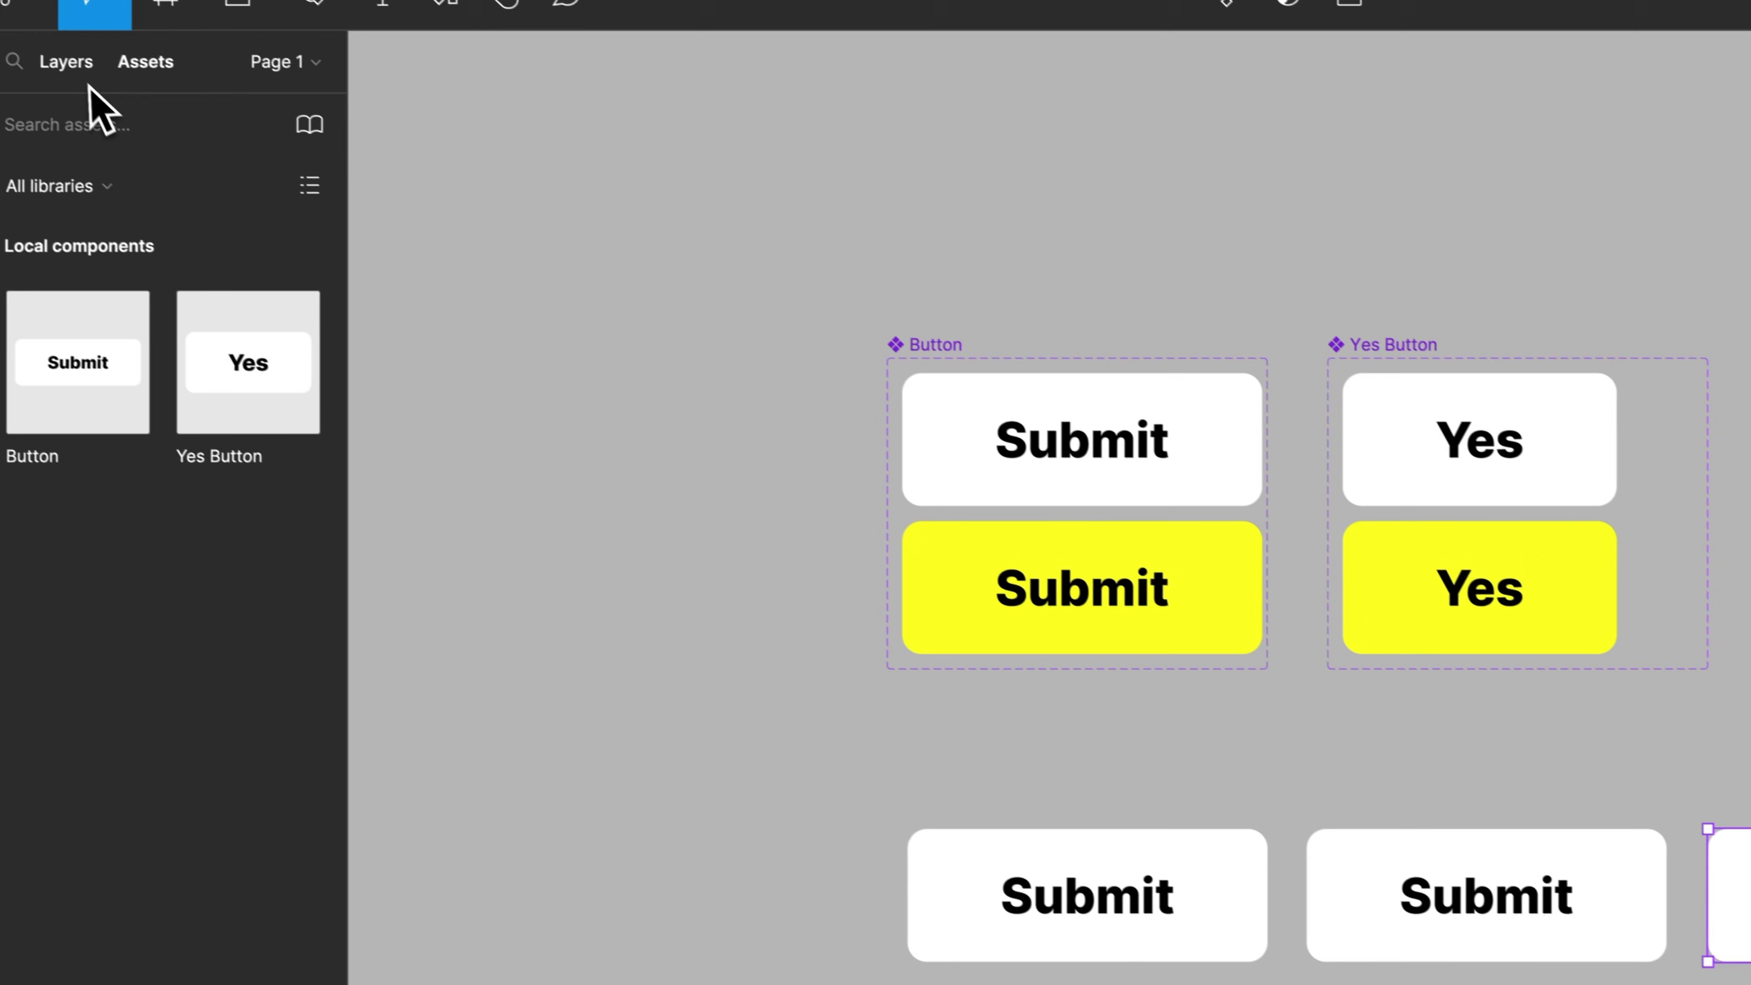
click(102, 83)
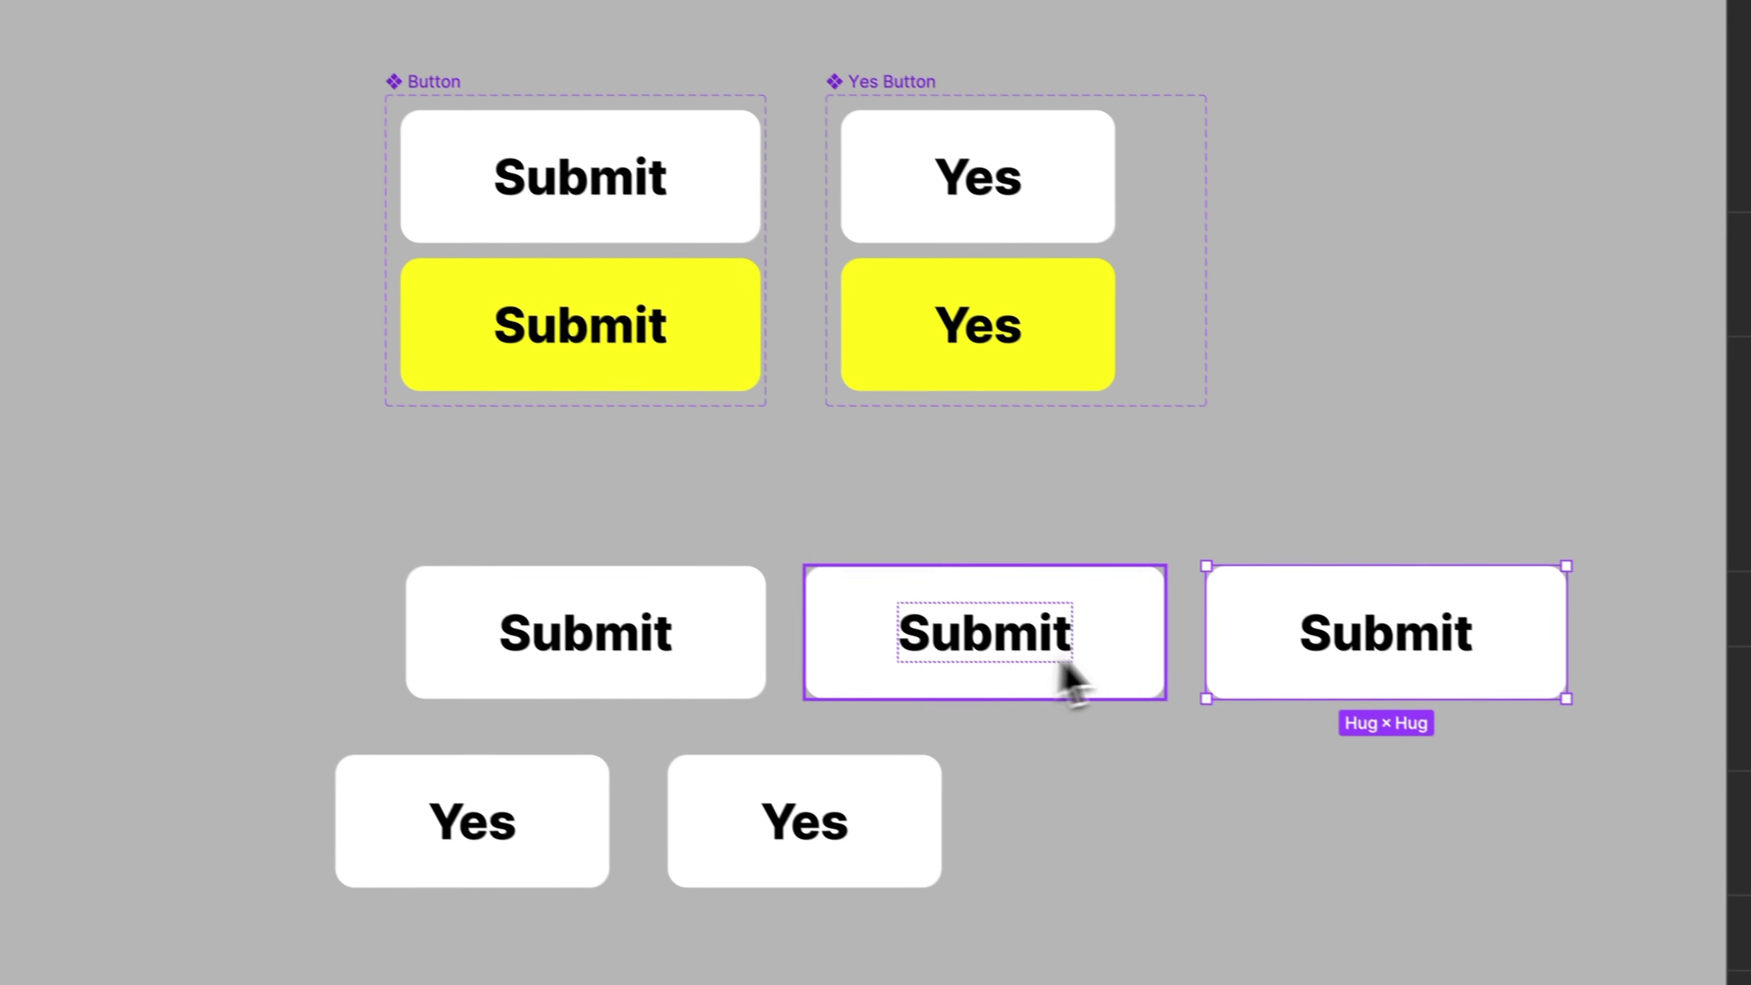
double_click(1451, 651)
double_click(1429, 645)
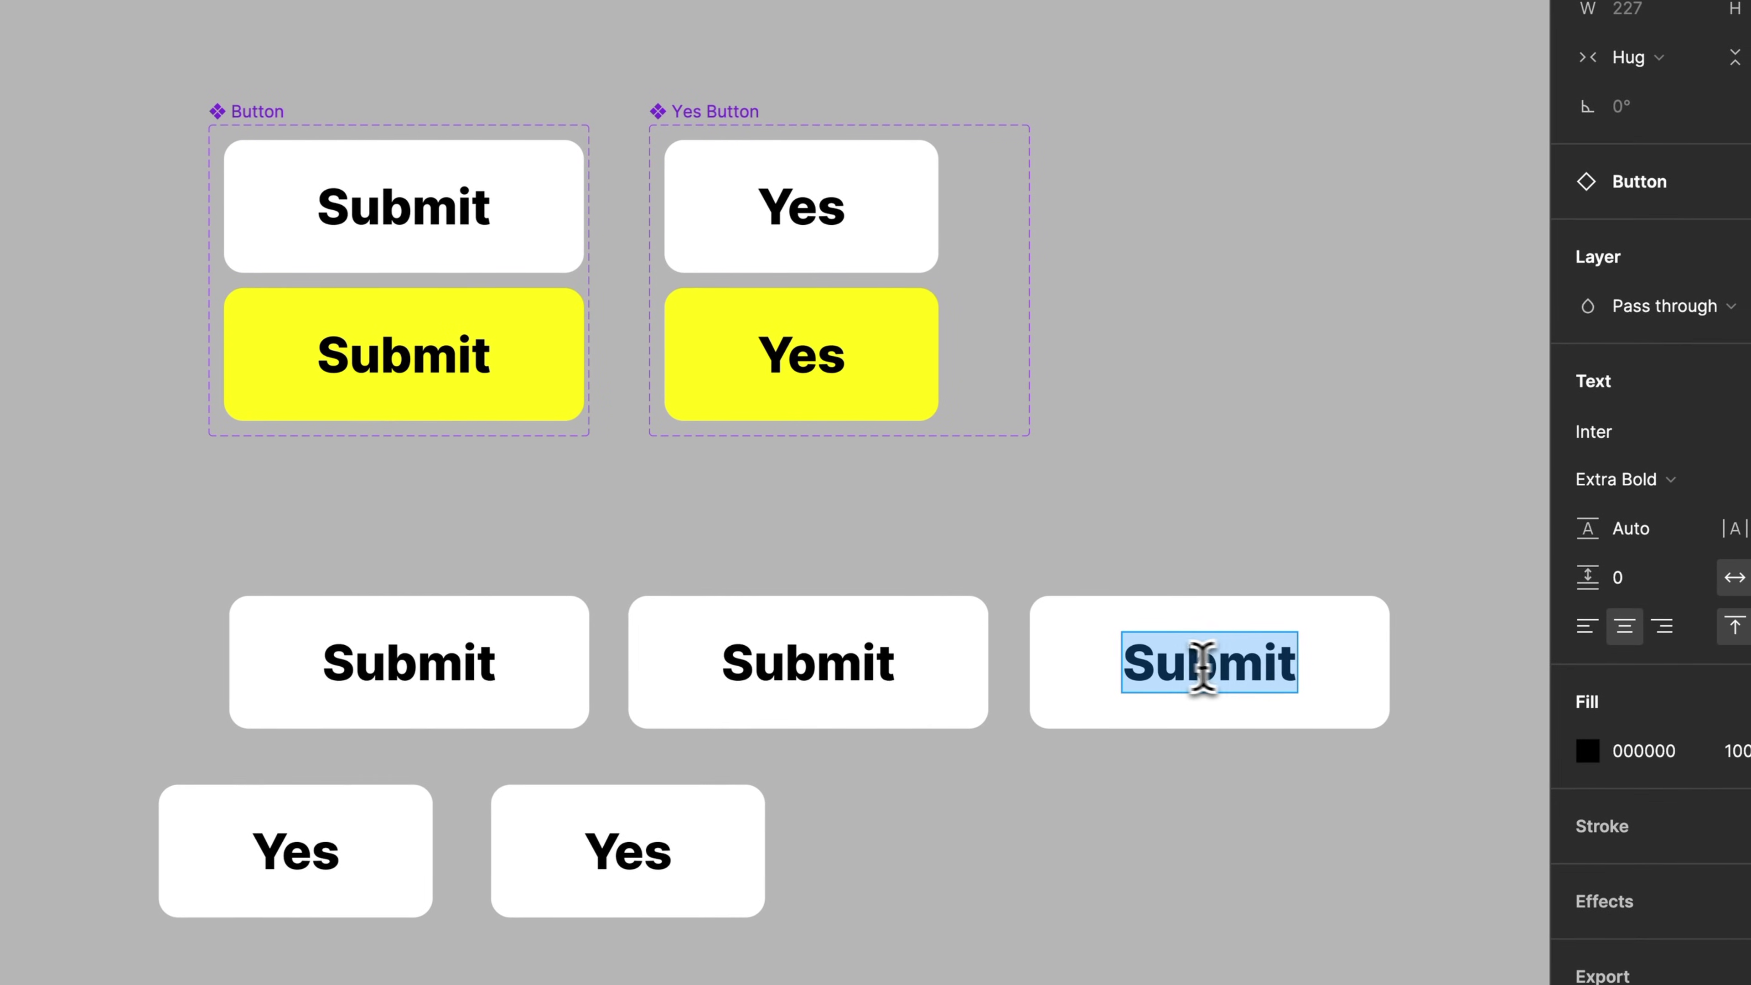
key(Escape)
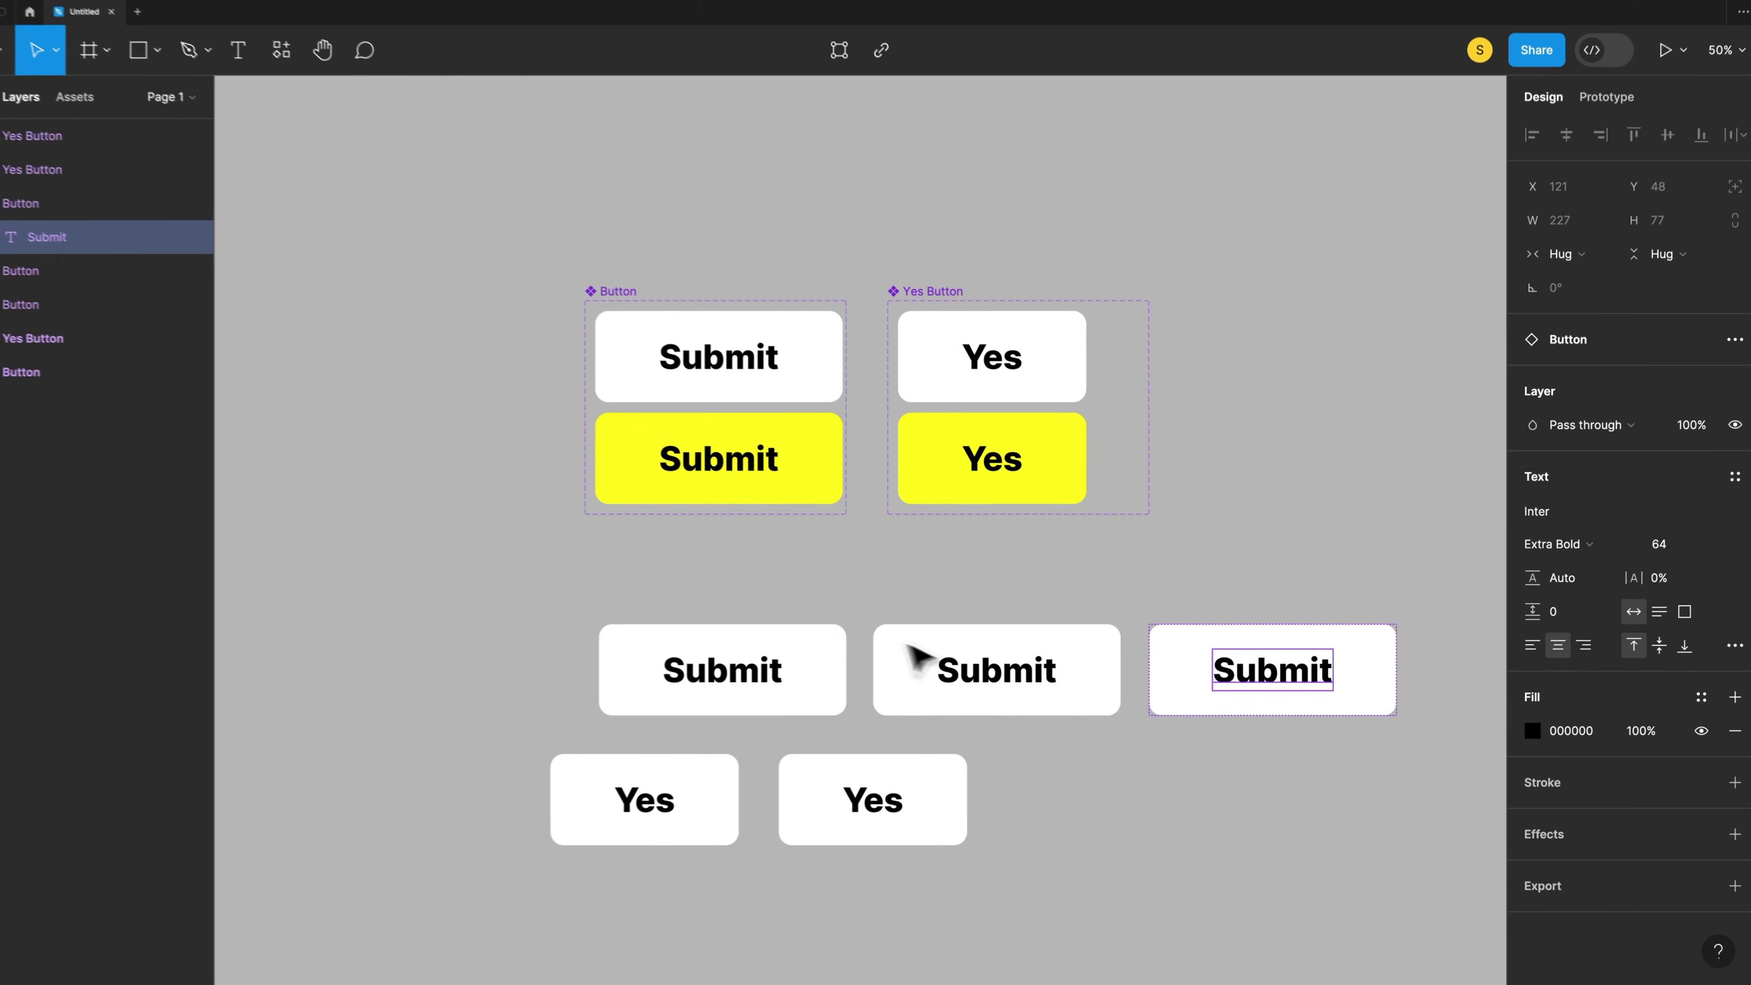
double_click(727, 360)
double_click(736, 358)
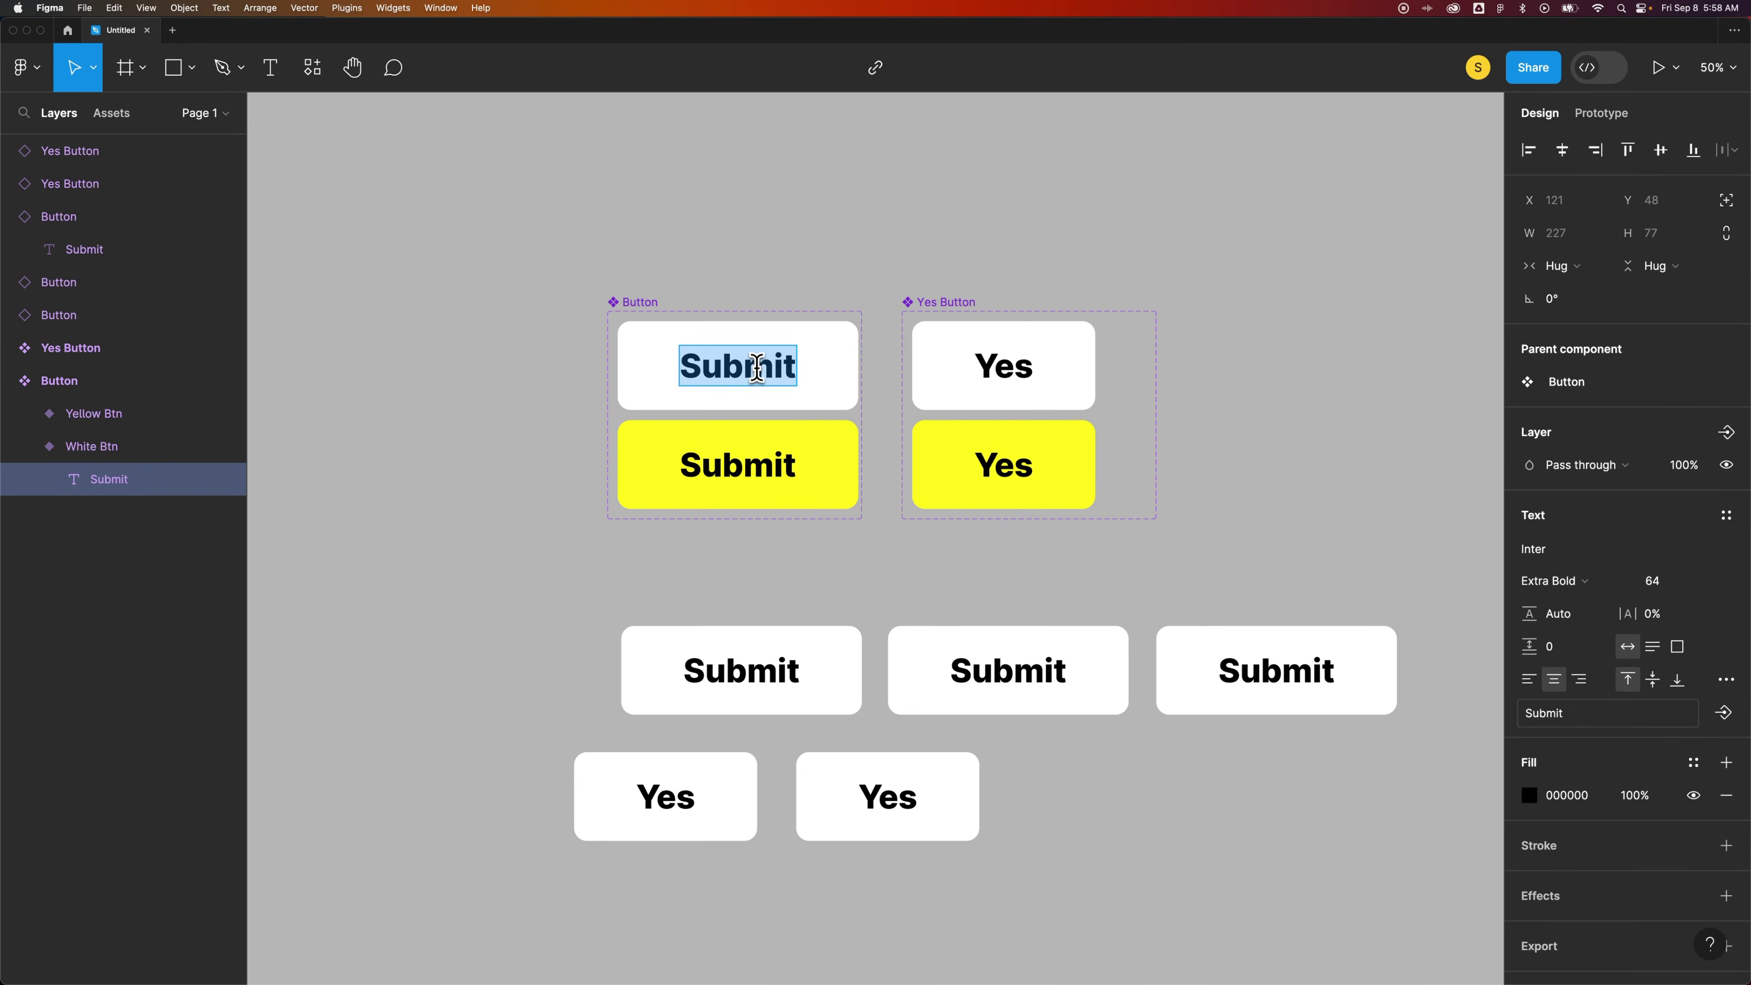
text(No)
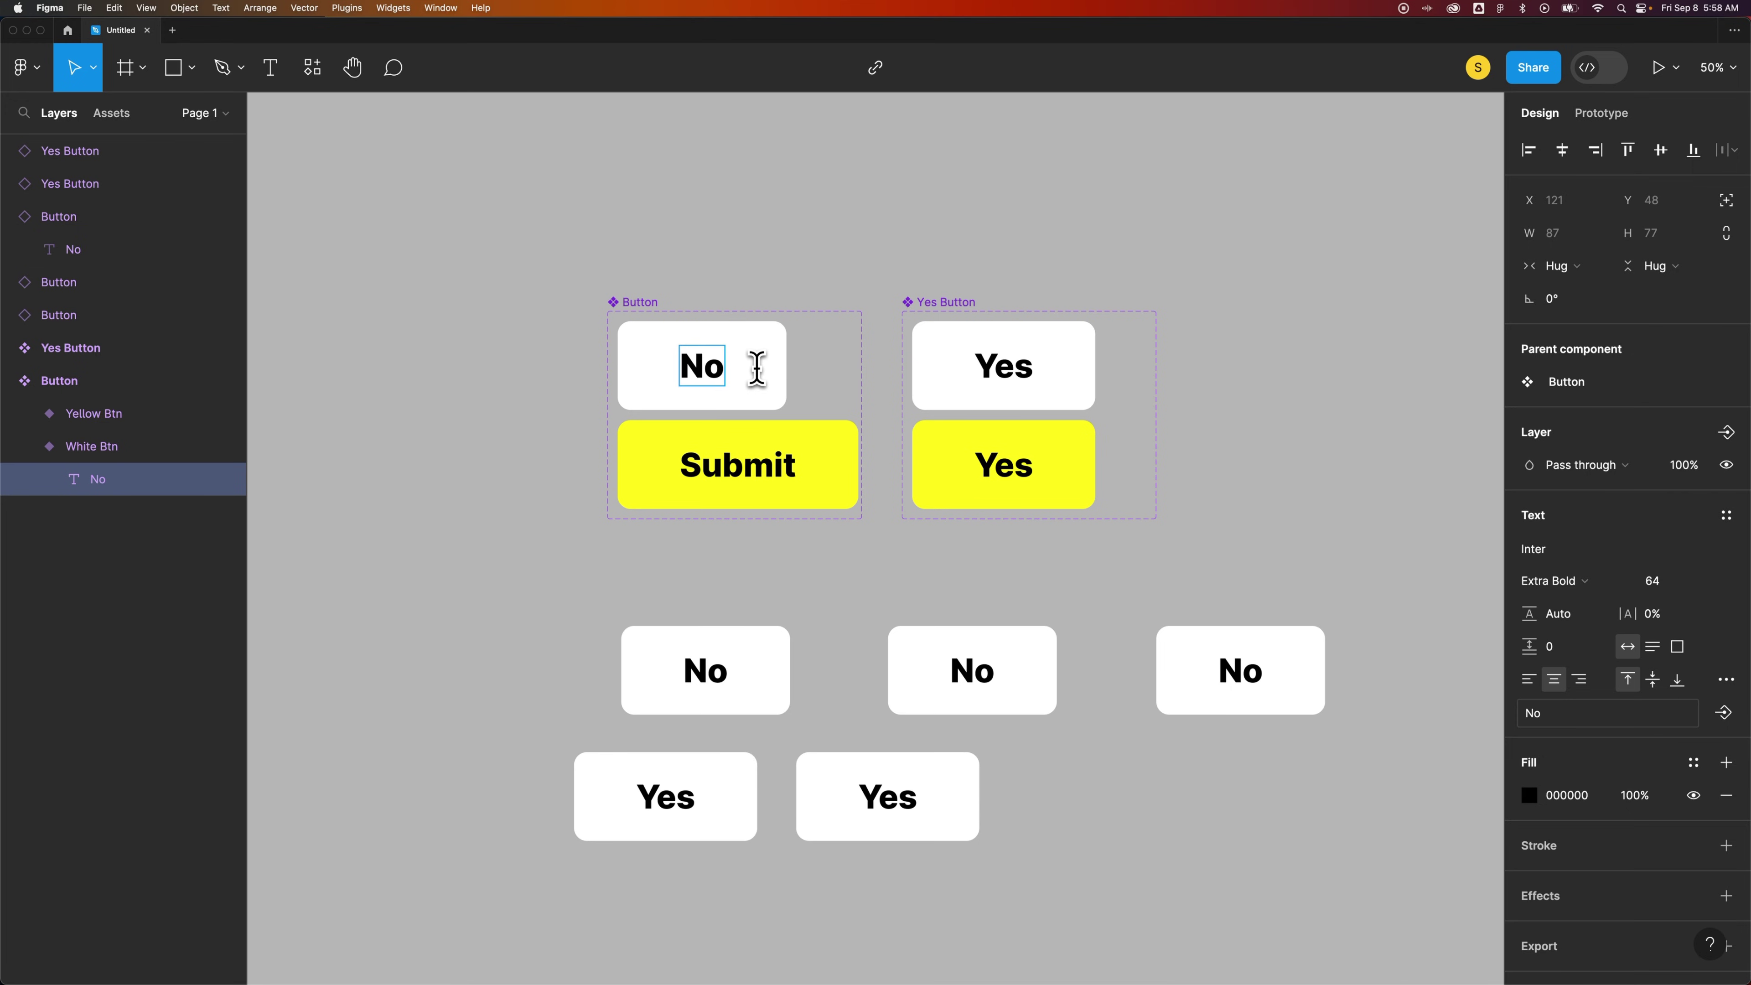
key(super+z)
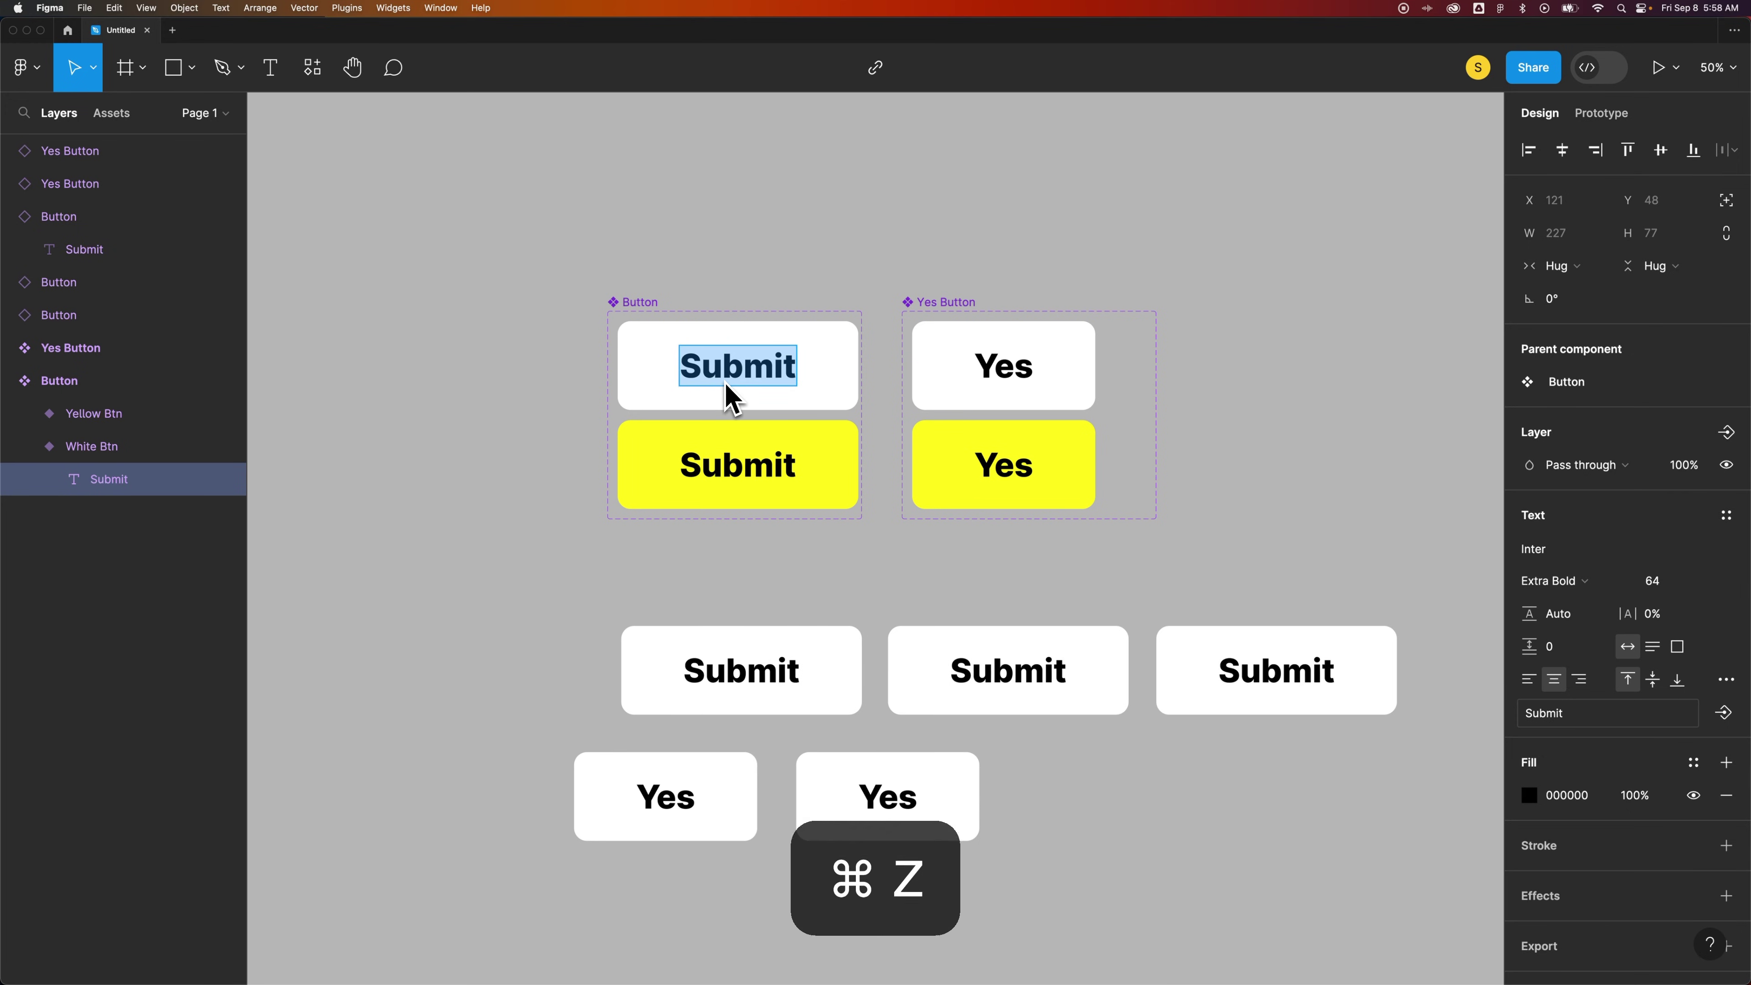
click(824, 362)
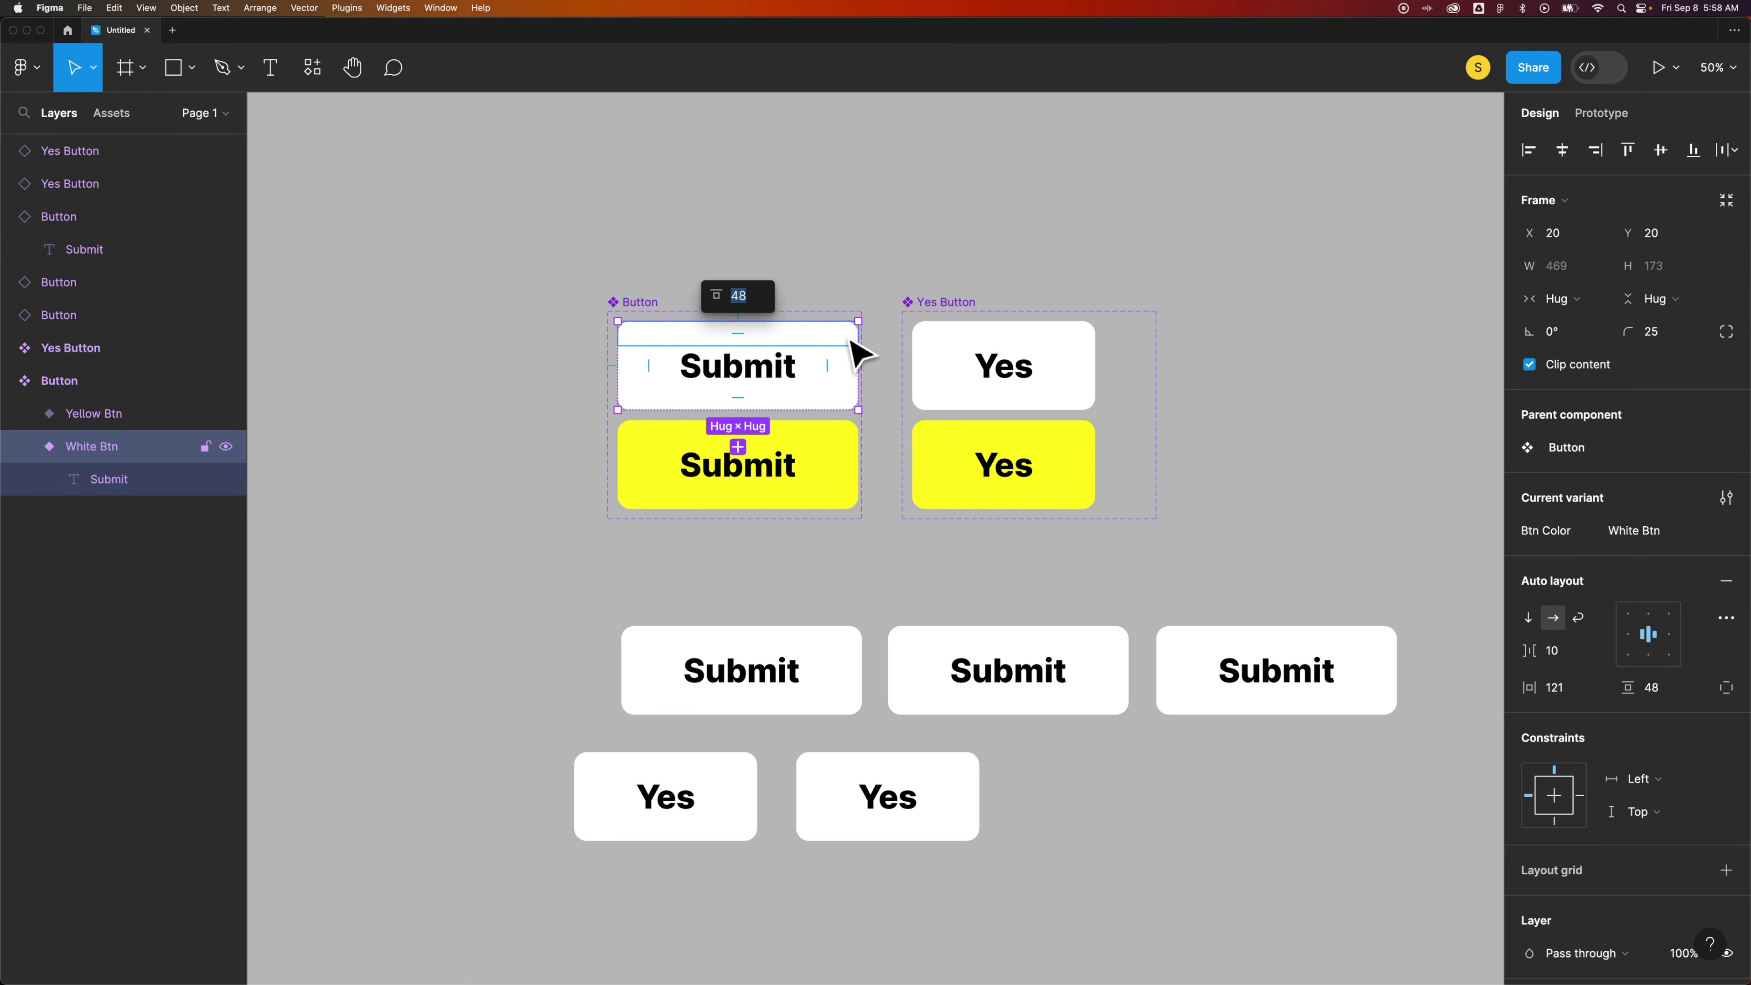
Set the white Submit variant's corner radius to 129, turning it and its instances into pills
click(802, 310)
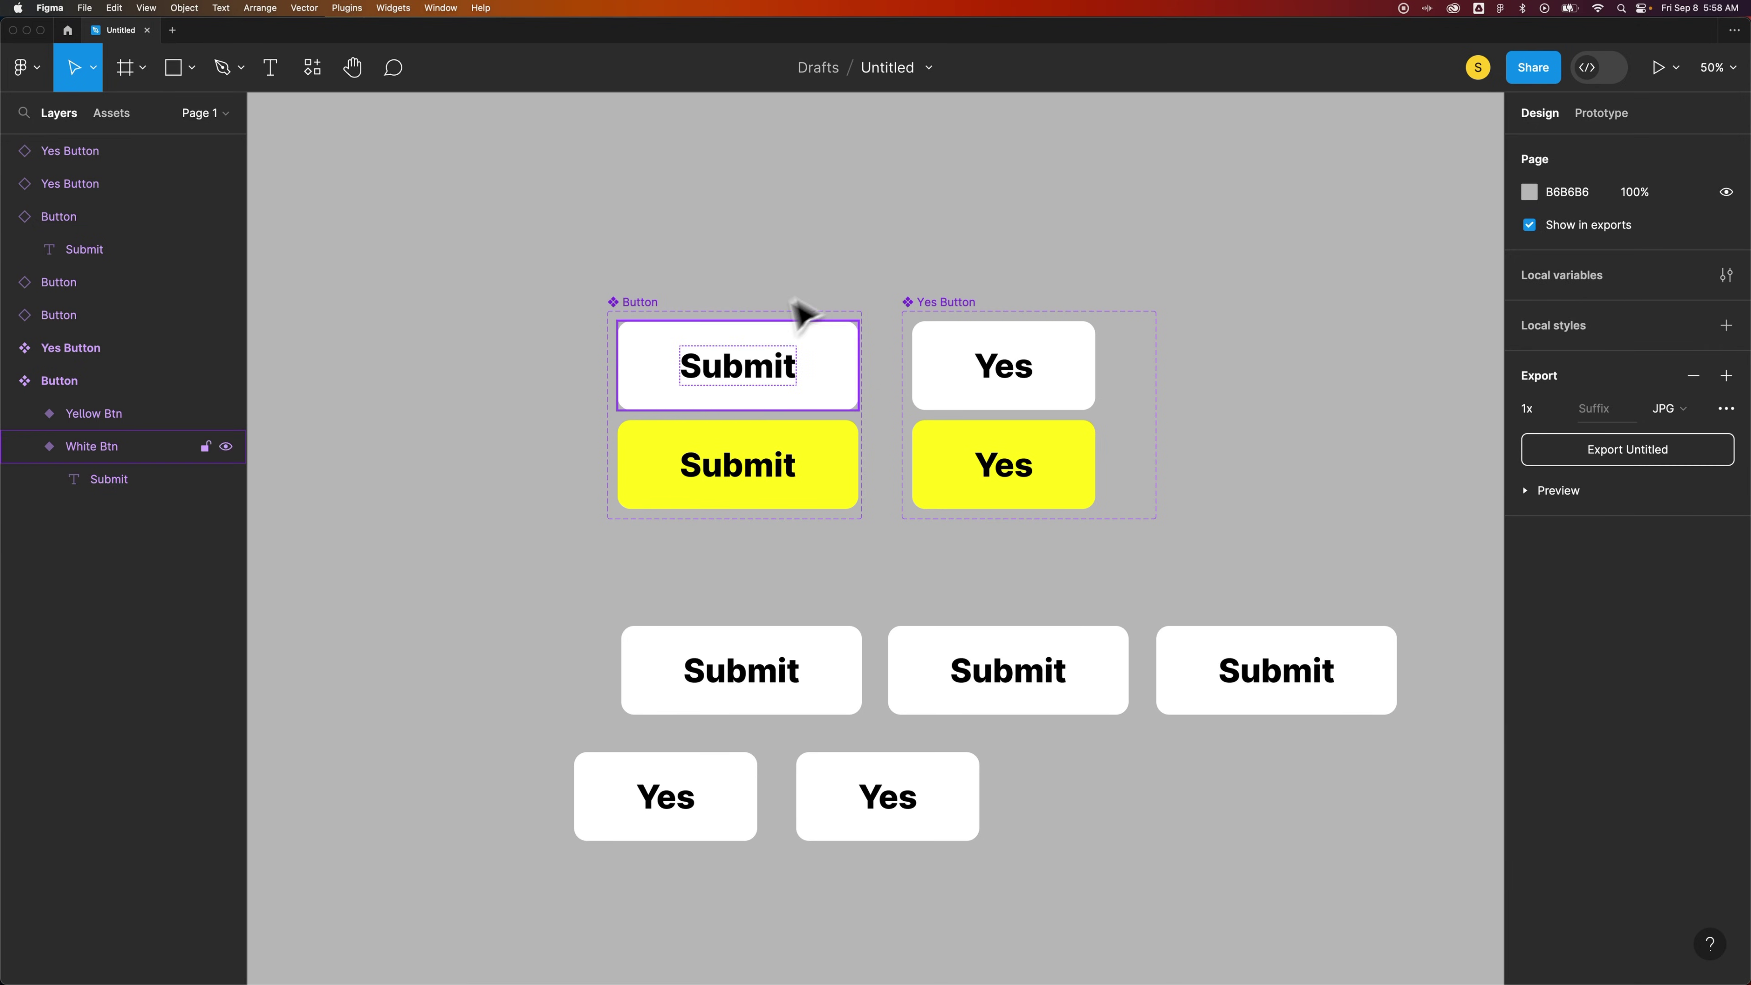
click(782, 353)
click(892, 258)
click(852, 367)
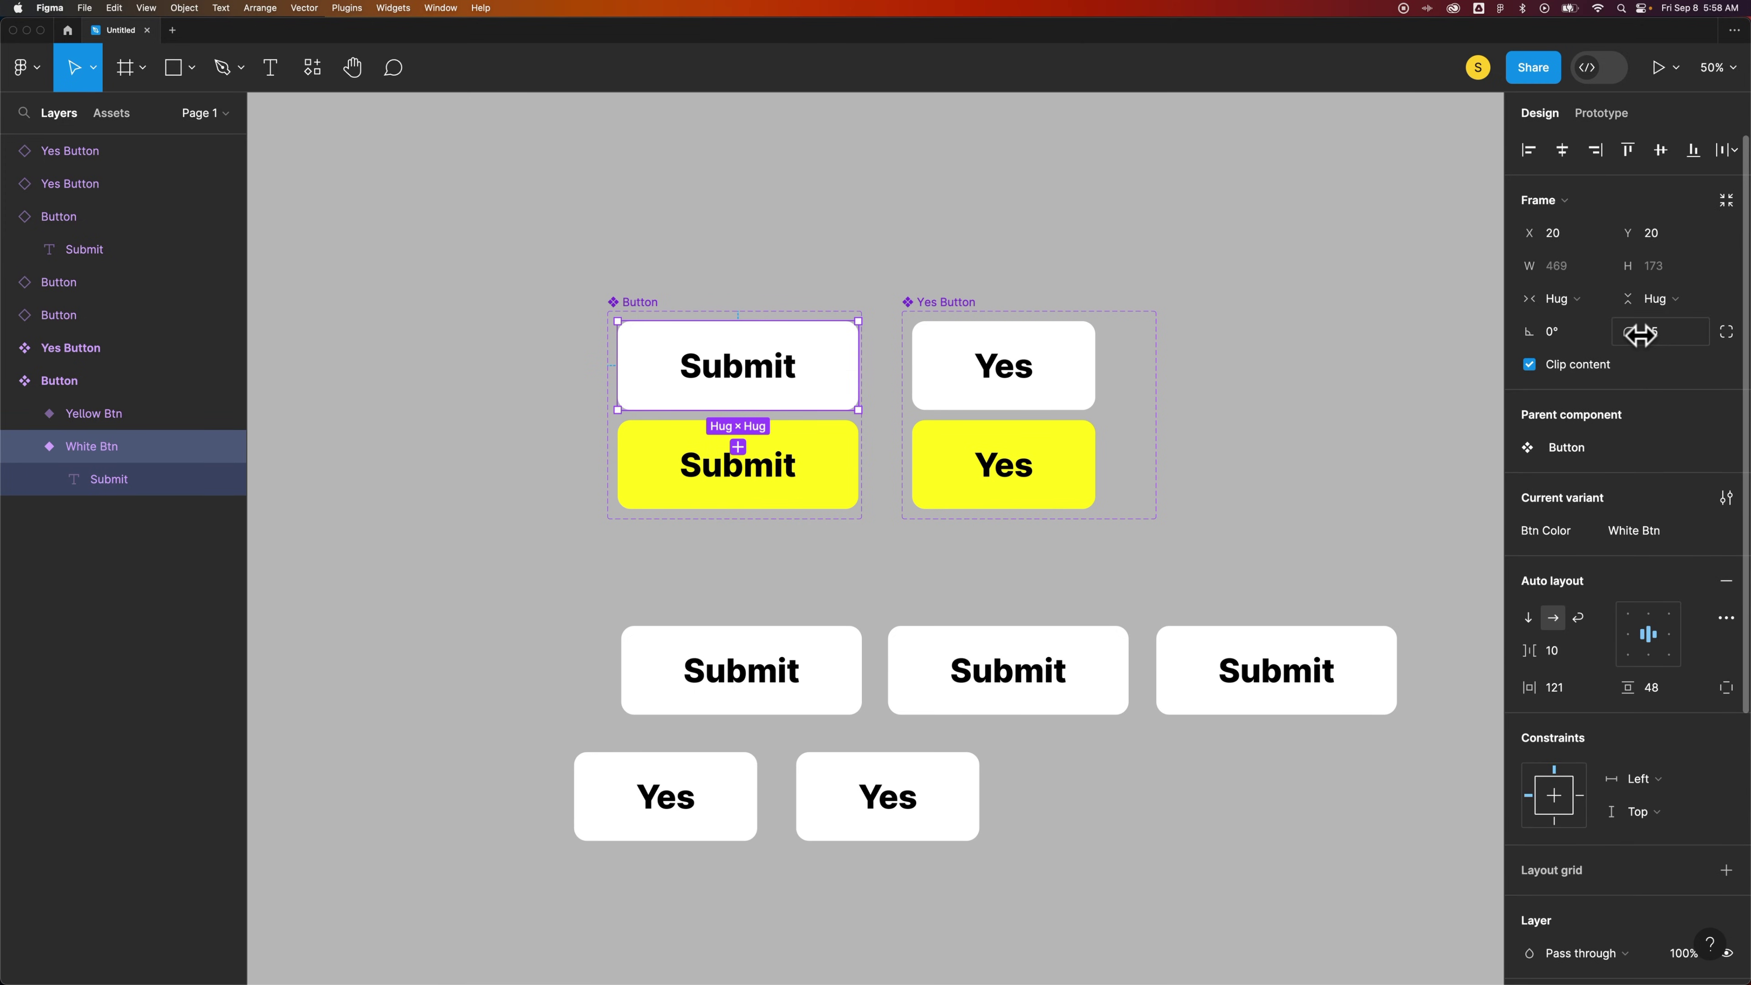
drag(1641, 335, 1560, 343)
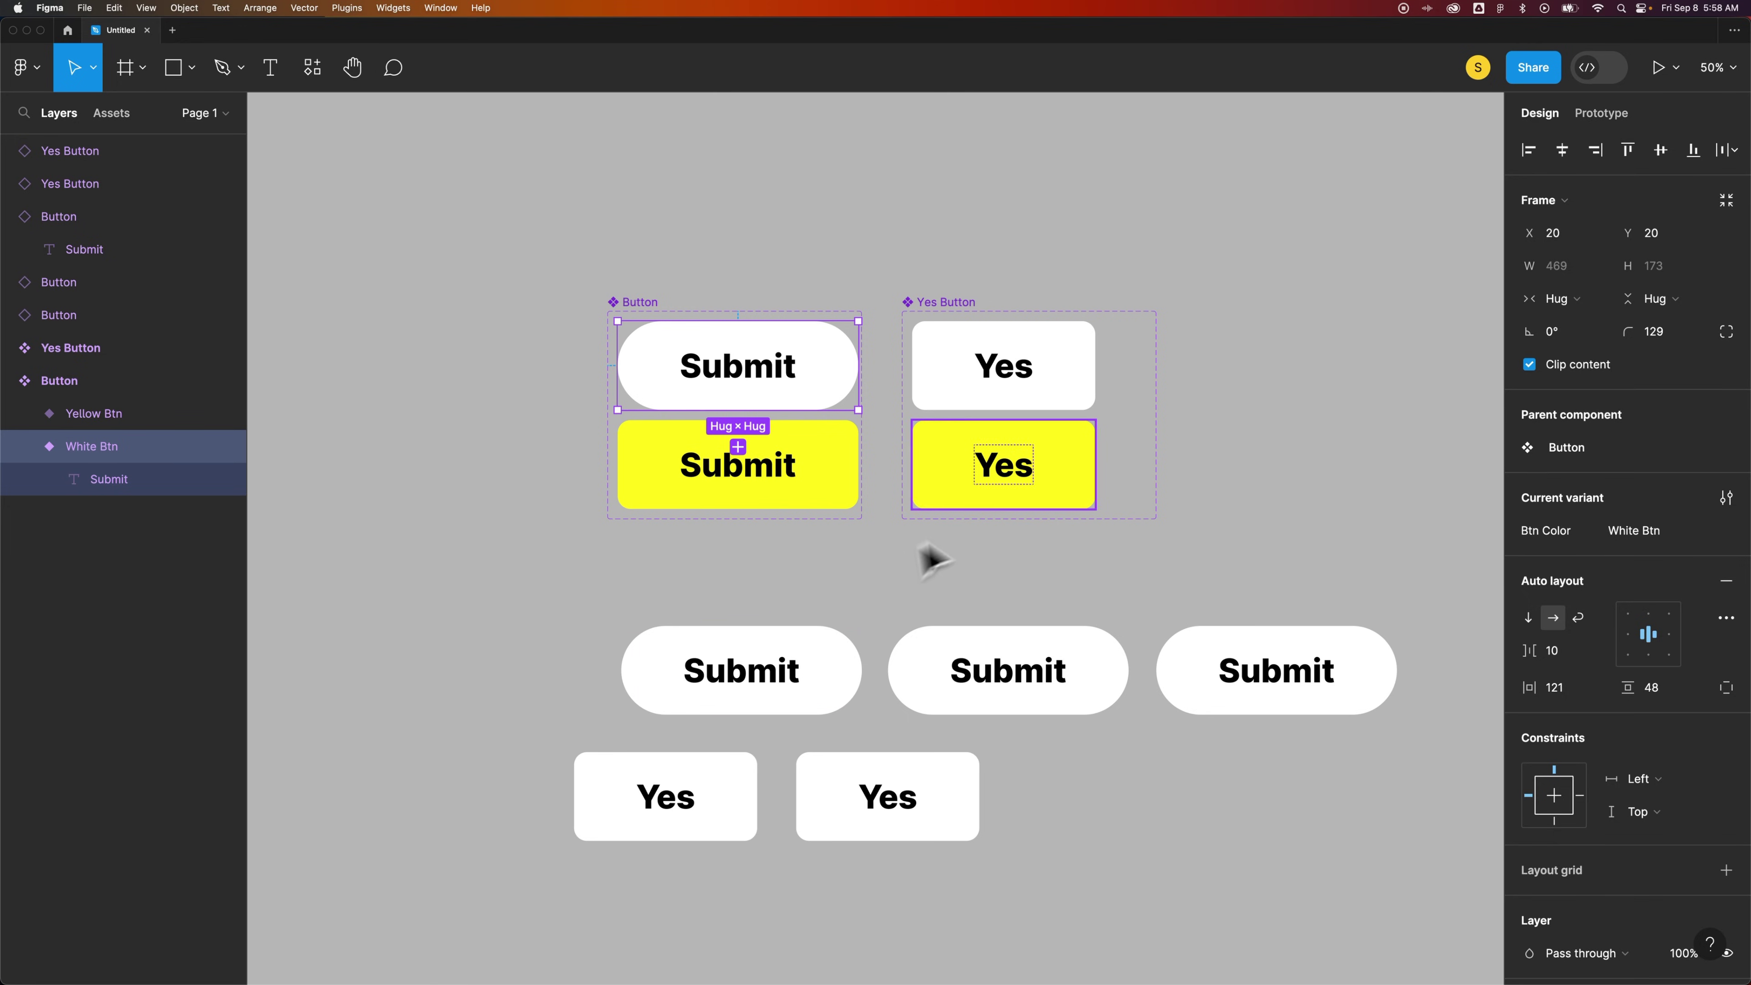
click(1339, 476)
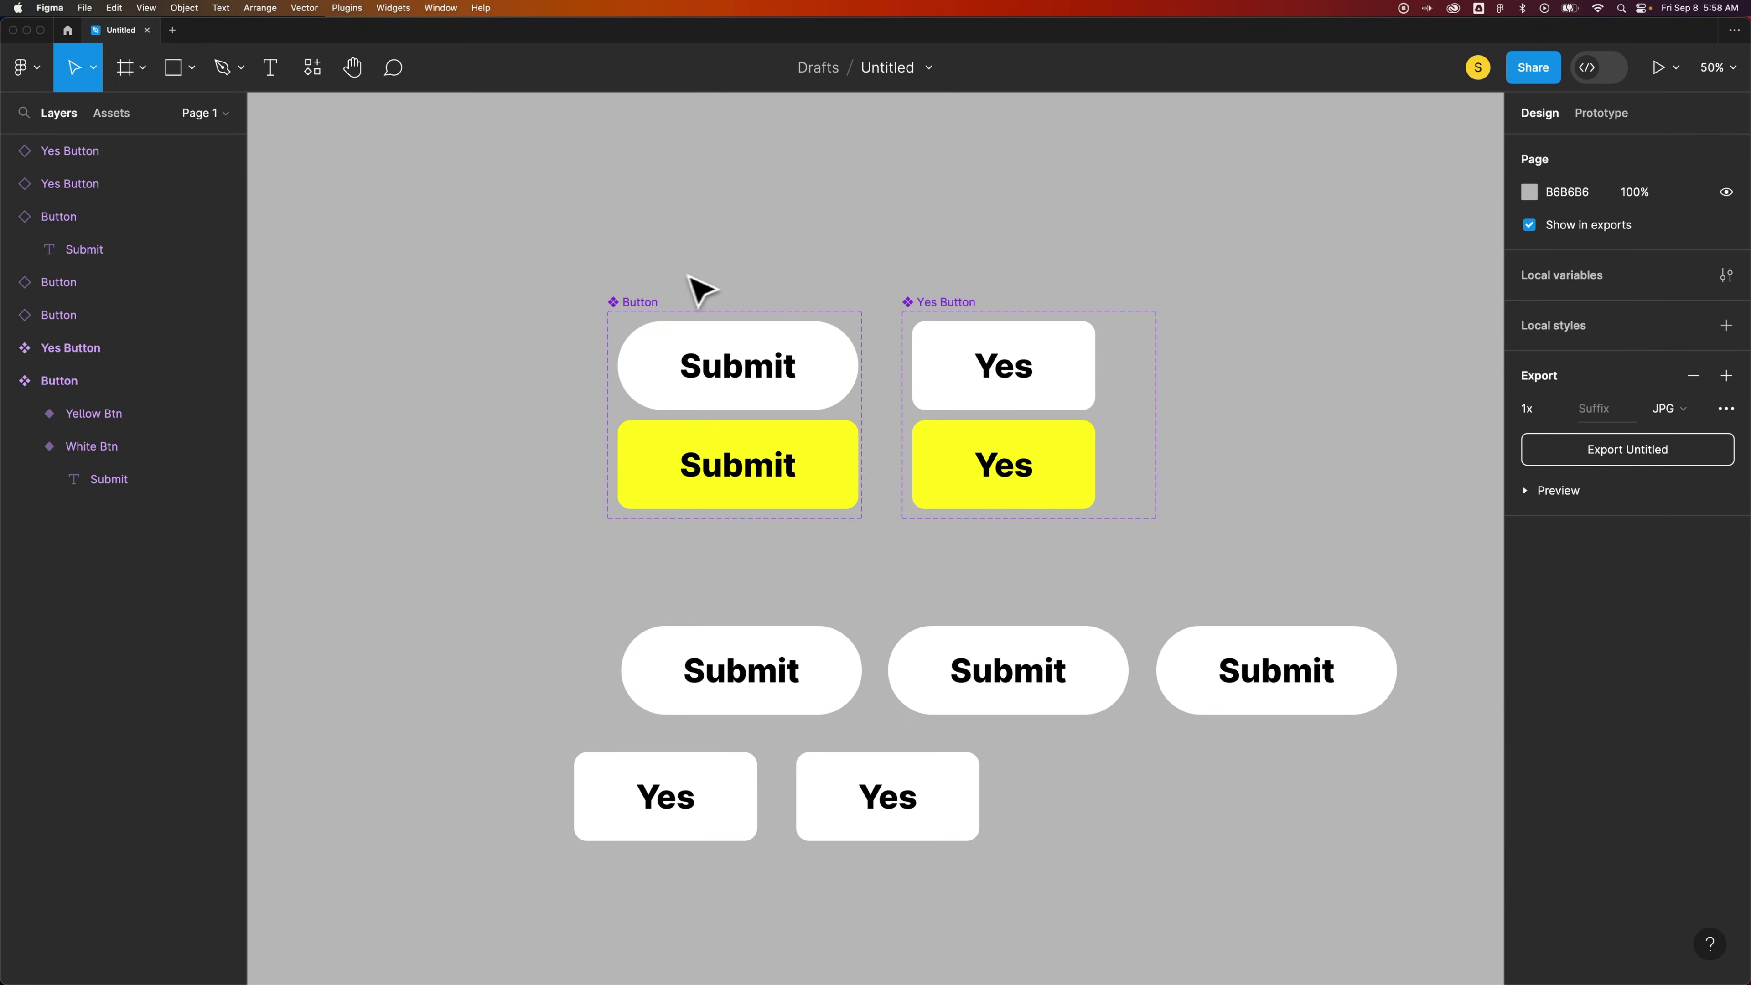